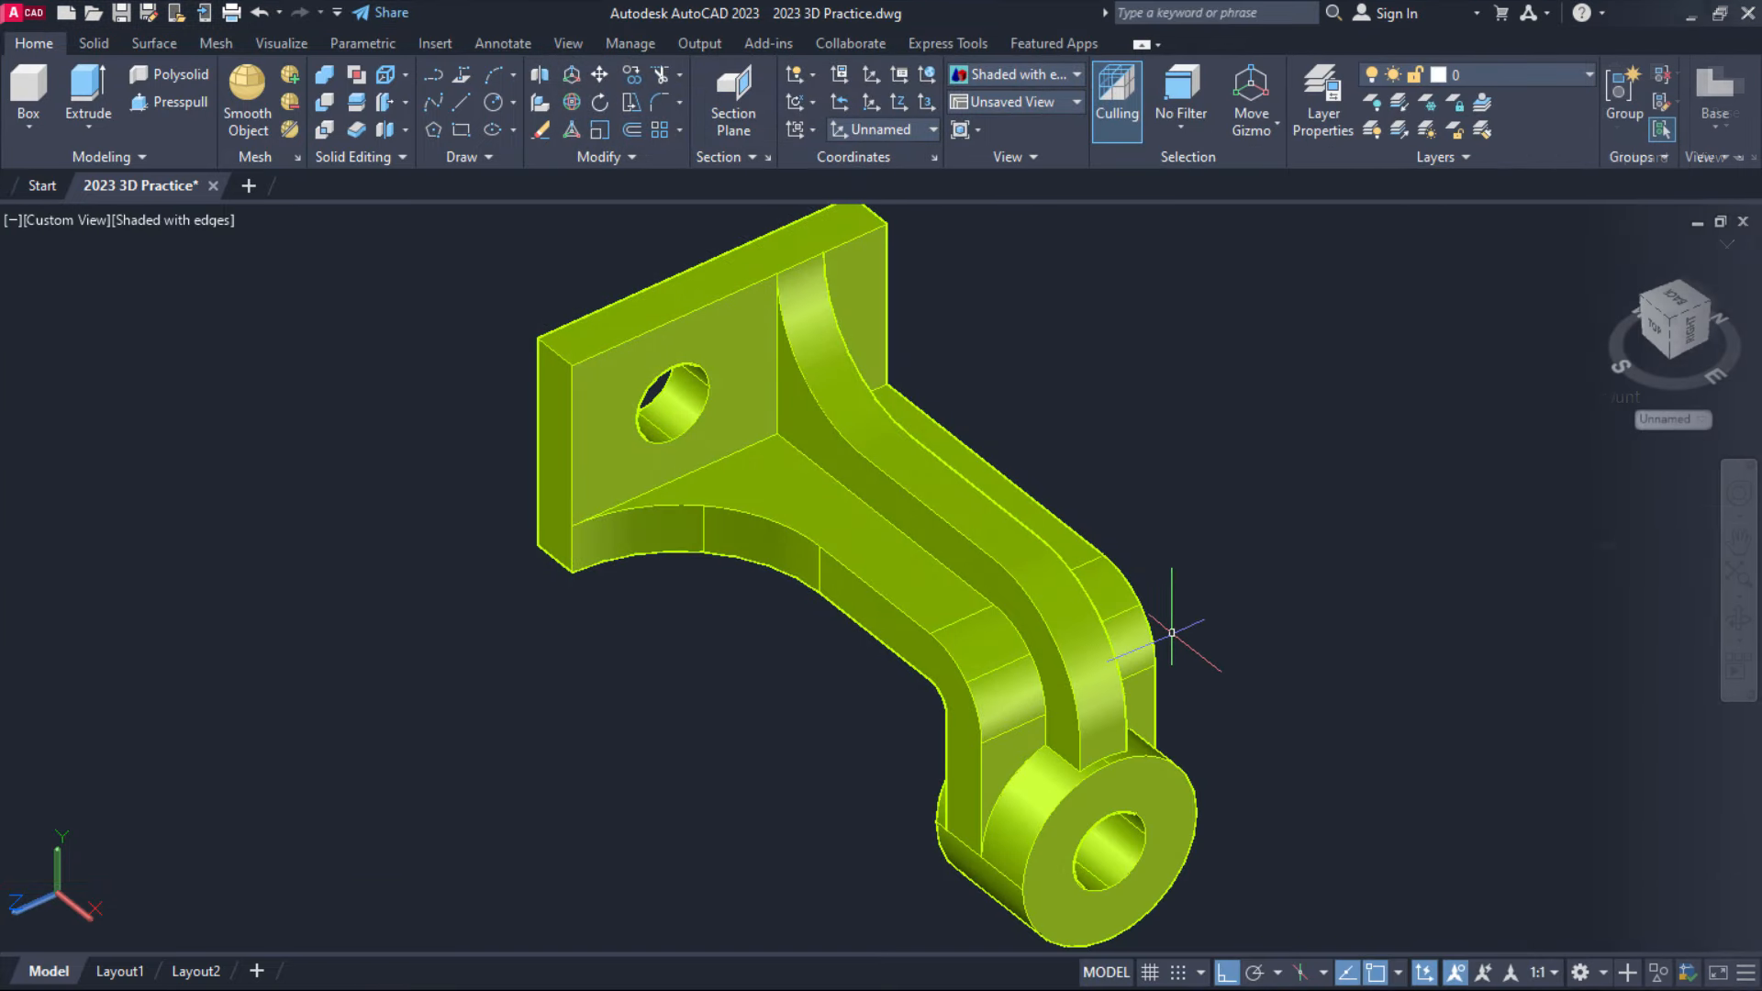
{"action": "mouse_move", "coordinate": [1301, 699]}
{"action": "middle_mouse_down", "text": "shift"}
{"action": "mouse_move", "coordinate": [1251, 682]}
{"action": "mouse_move", "coordinate": [1238, 630]}
{"action": "mouse_move", "coordinate": [1200, 602]}
{"action": "mouse_move", "coordinate": [1057, 612]}
{"action": "mouse_move", "coordinate": [916, 559]}
{"action": "mouse_move", "coordinate": [817, 476]}
{"action": "mouse_move", "coordinate": [802, 425]}
{"action": "mouse_move", "coordinate": [803, 454]}
{"action": "mouse_move", "coordinate": [905, 523]}
{"action": "mouse_move", "coordinate": [1034, 580]}
{"action": "mouse_move", "coordinate": [1224, 591]}
{"action": "mouse_move", "coordinate": [1313, 629]}
{"action": "middle_mouse_up", "text": "shift"}
{"action": "scroll", "coordinate": [1002, 614], "scroll_direction": "up", "scroll_amount": 2}
{"action": "scroll", "coordinate": [1002, 614], "scroll_direction": "down", "scroll_amount": 3}
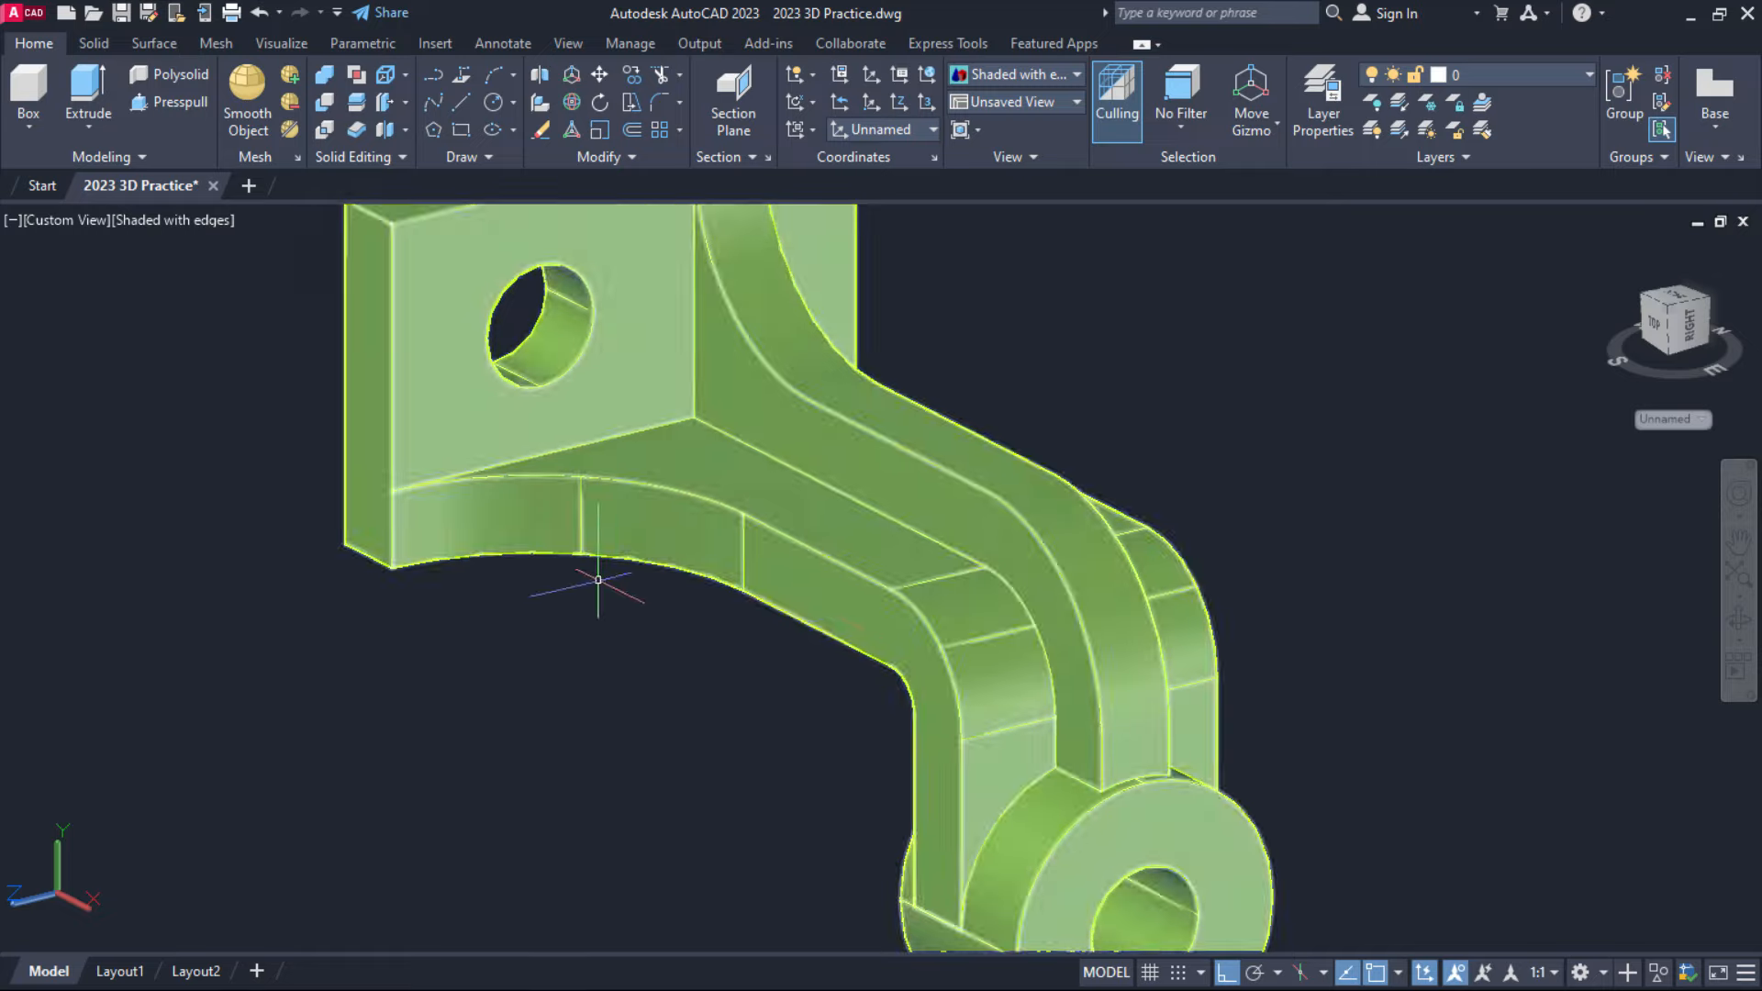
{"action": "middle_click_drag", "start_coordinate": [597, 582], "coordinate": [624, 587], "text": "shift"}
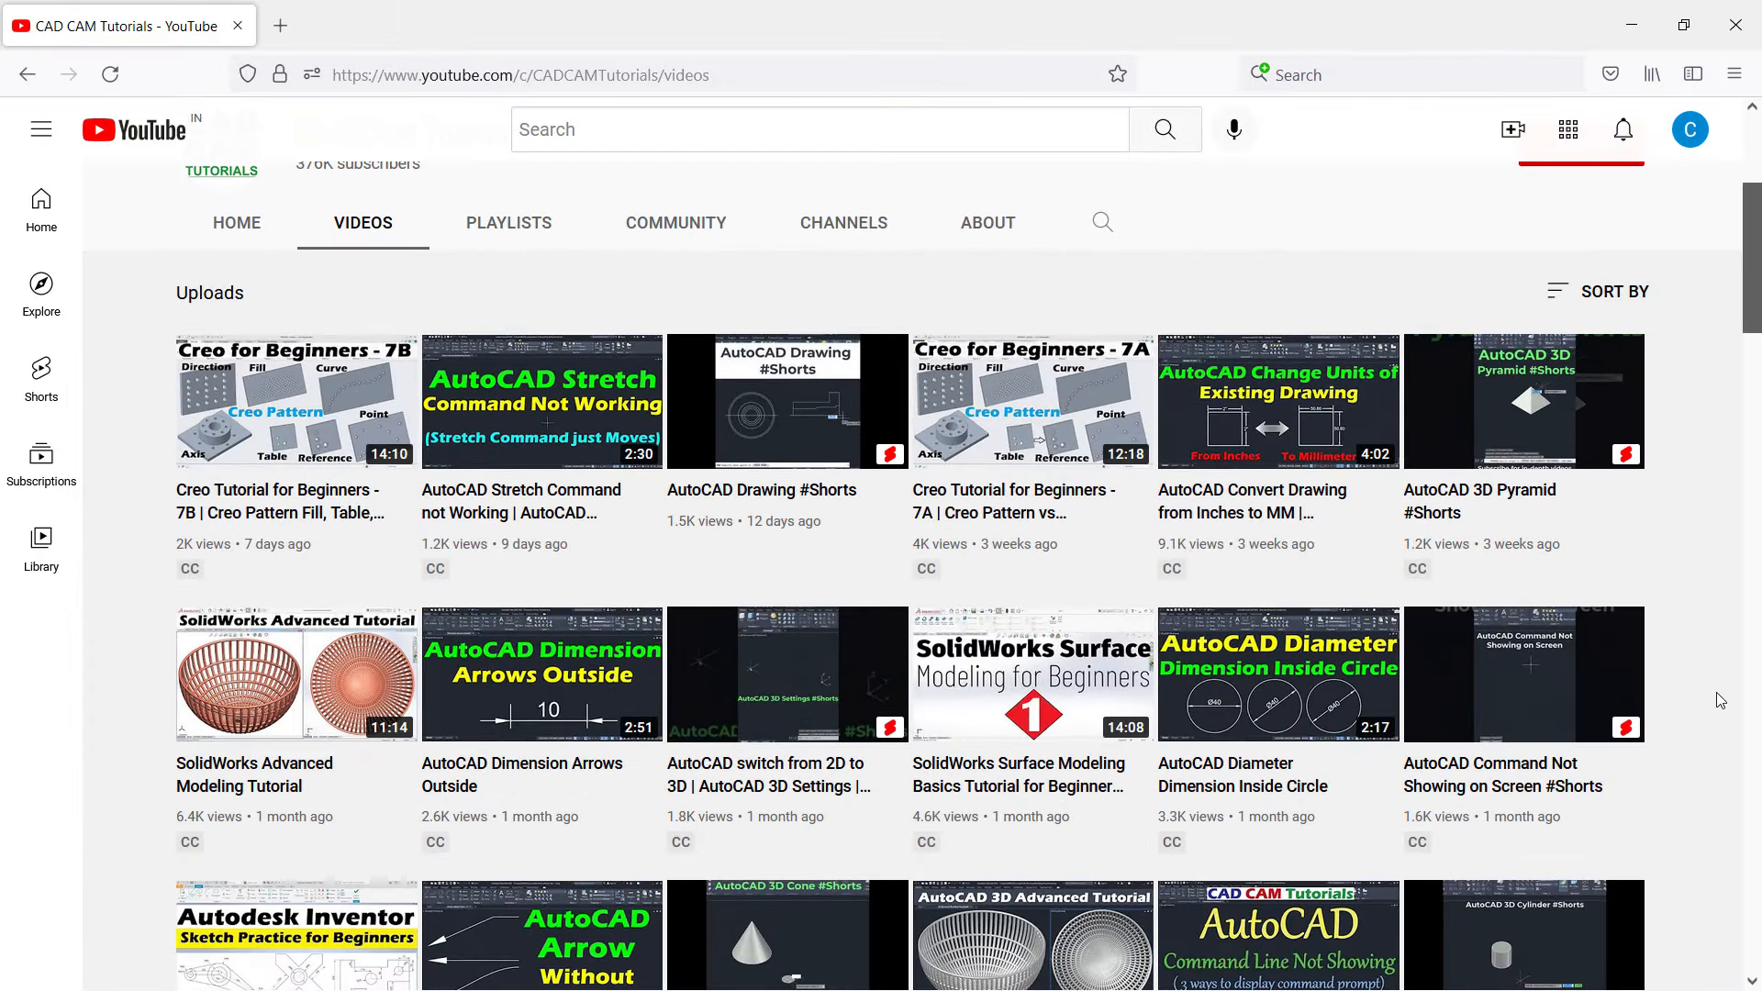
Subscribe to the CAD CAM Tutorials channel on YouTube and set its notifications to All
{"action": "scroll", "coordinate": [1716, 691], "scroll_direction": "down", "scroll_amount": 4}
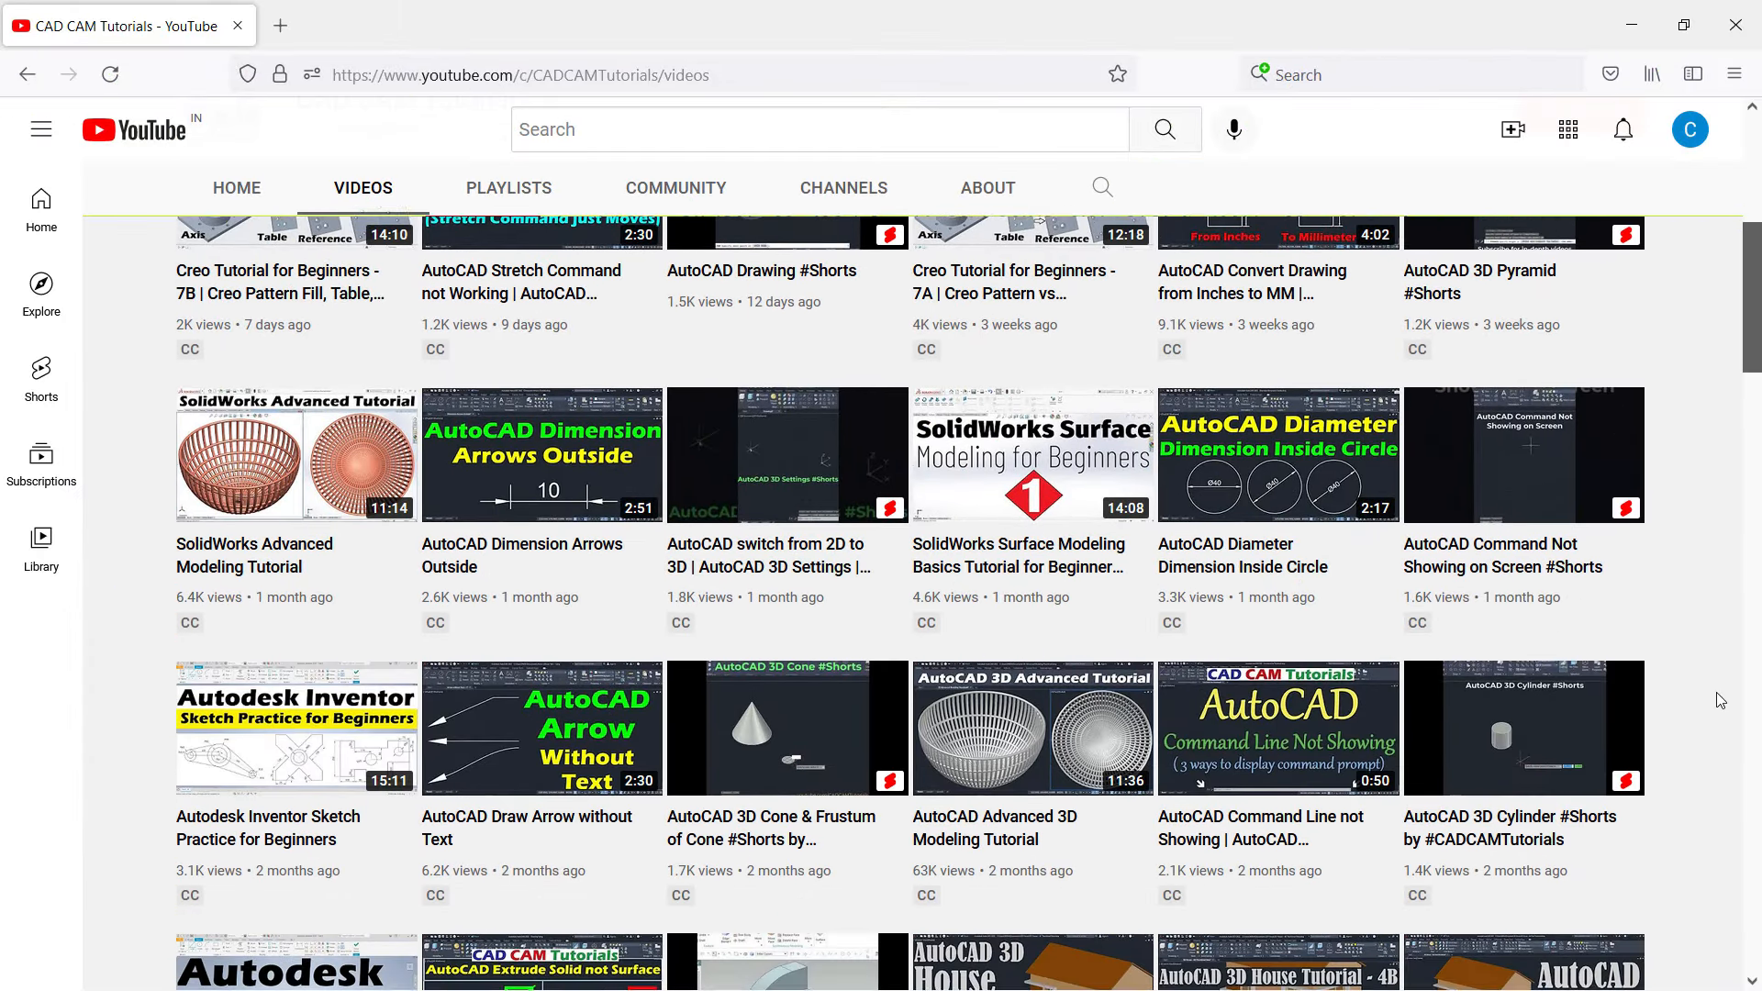
{"action": "scroll", "coordinate": [1715, 692], "scroll_direction": "down", "scroll_amount": 7}
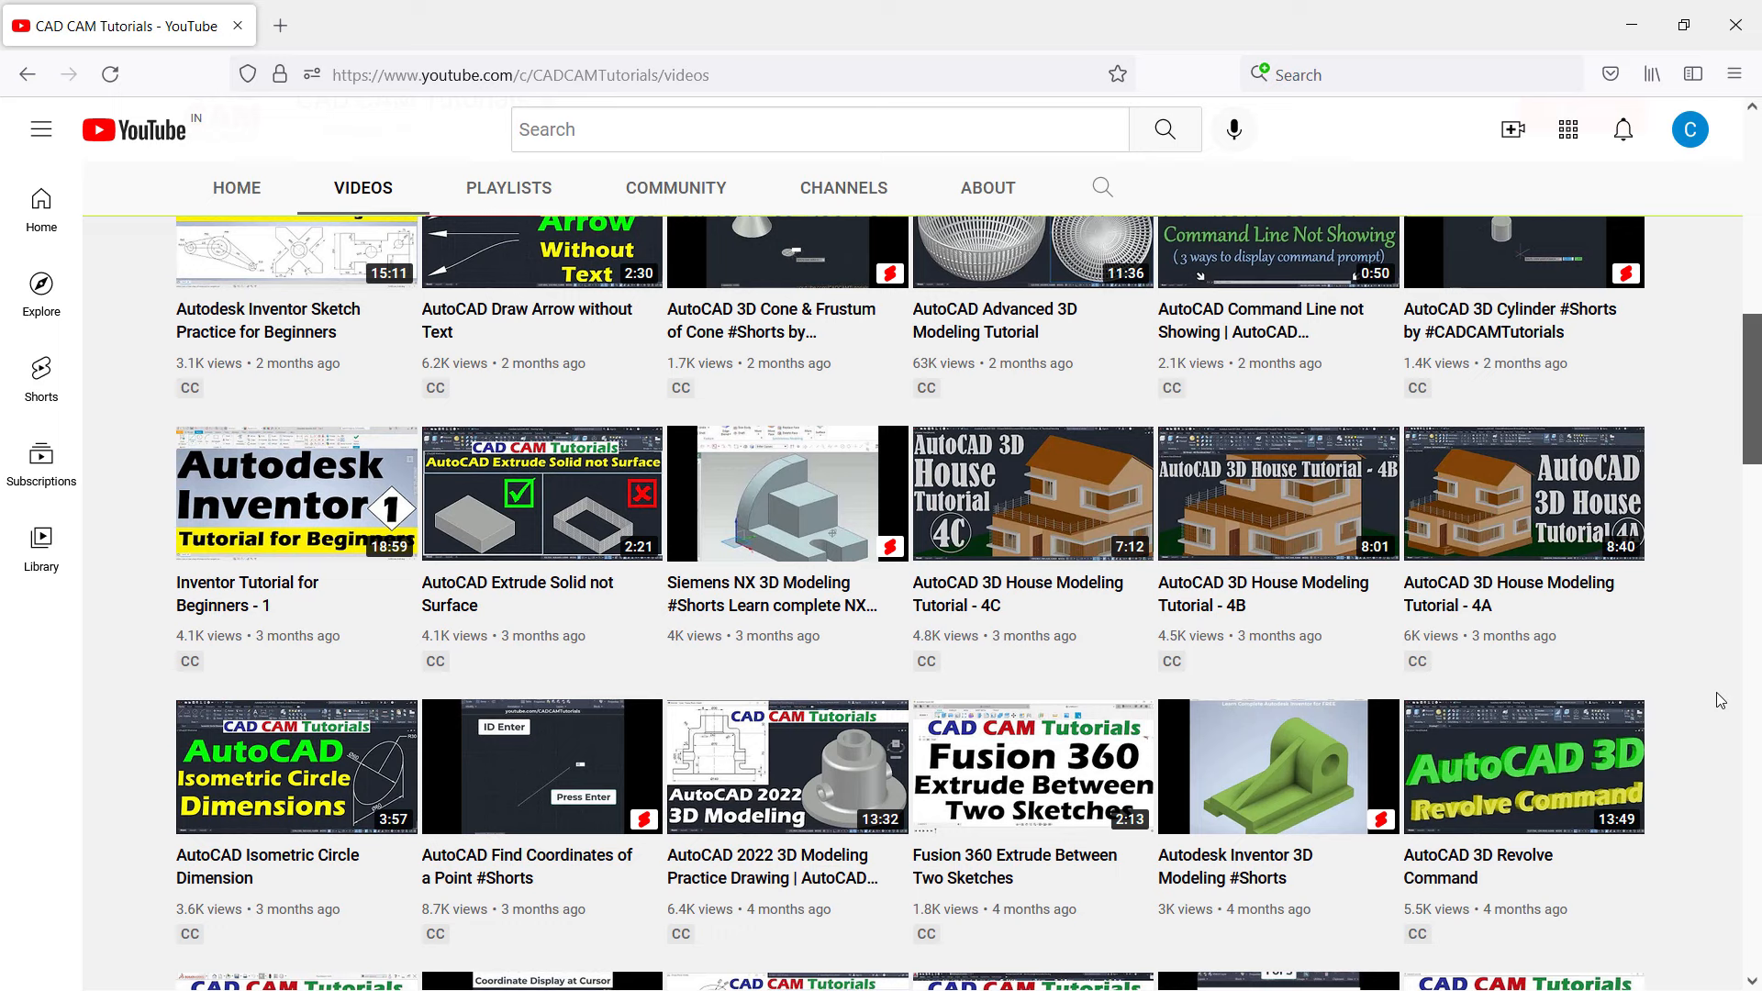
{"action": "scroll", "coordinate": [1716, 692], "scroll_direction": "down", "scroll_amount": 3}
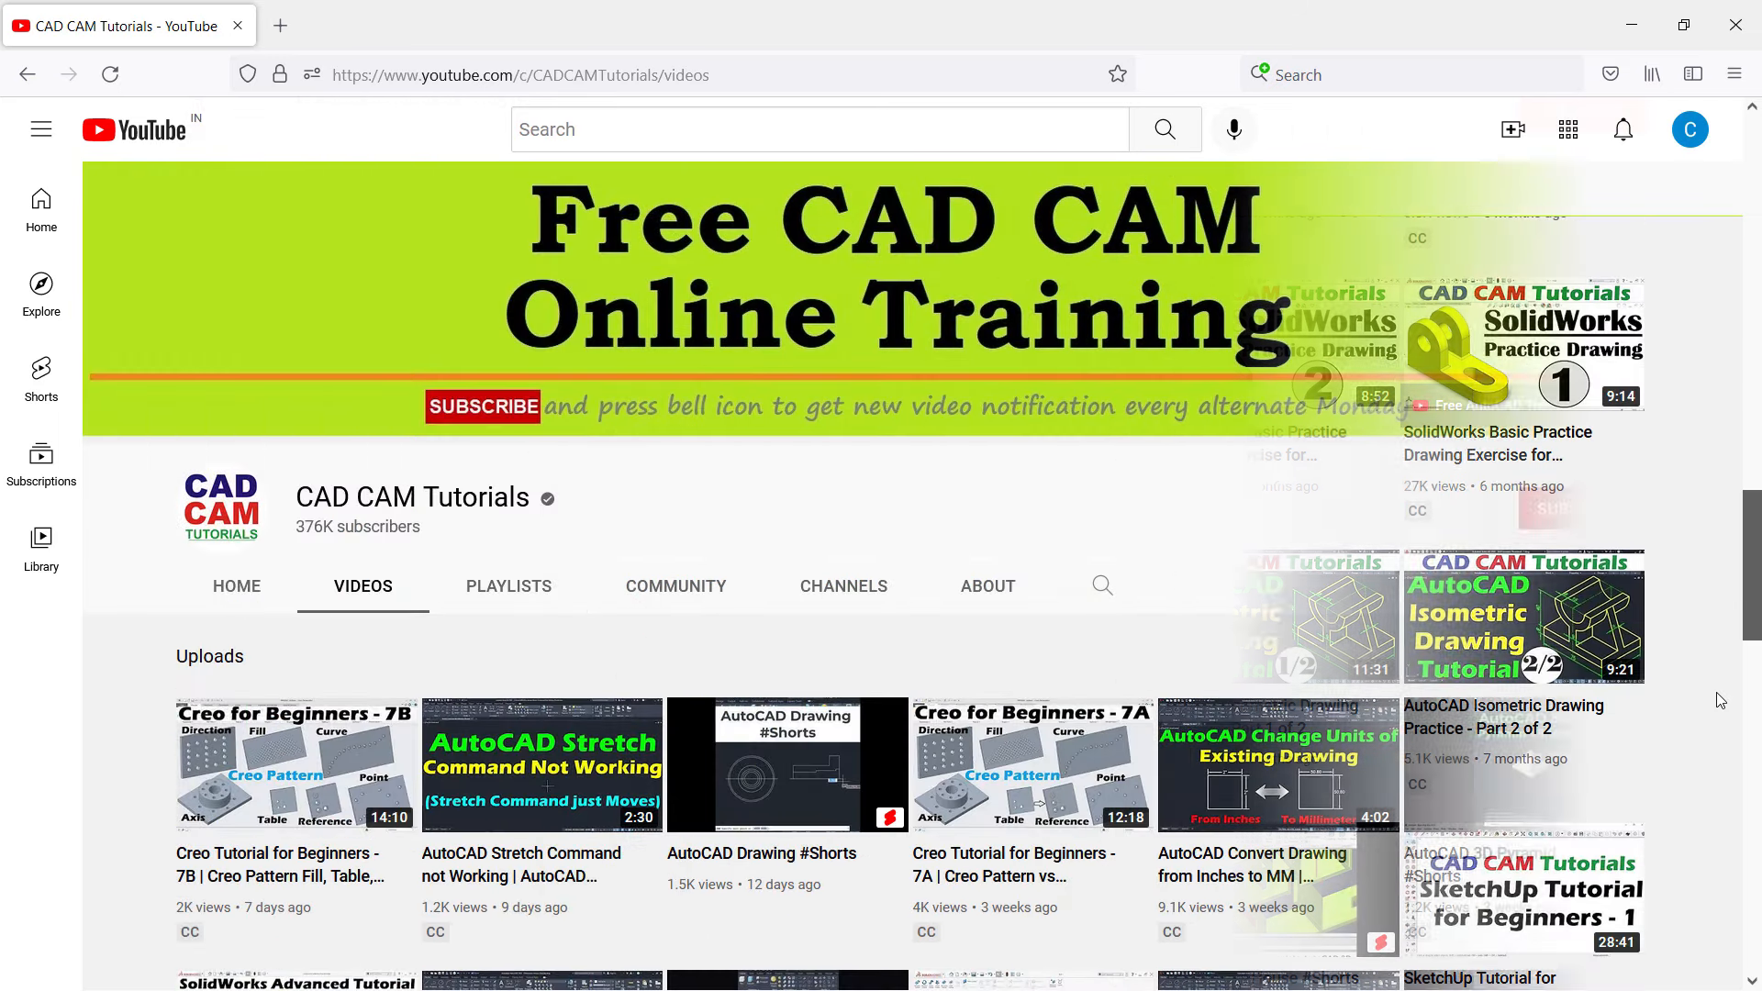
{"action": "left_click", "coordinate": [1581, 527]}
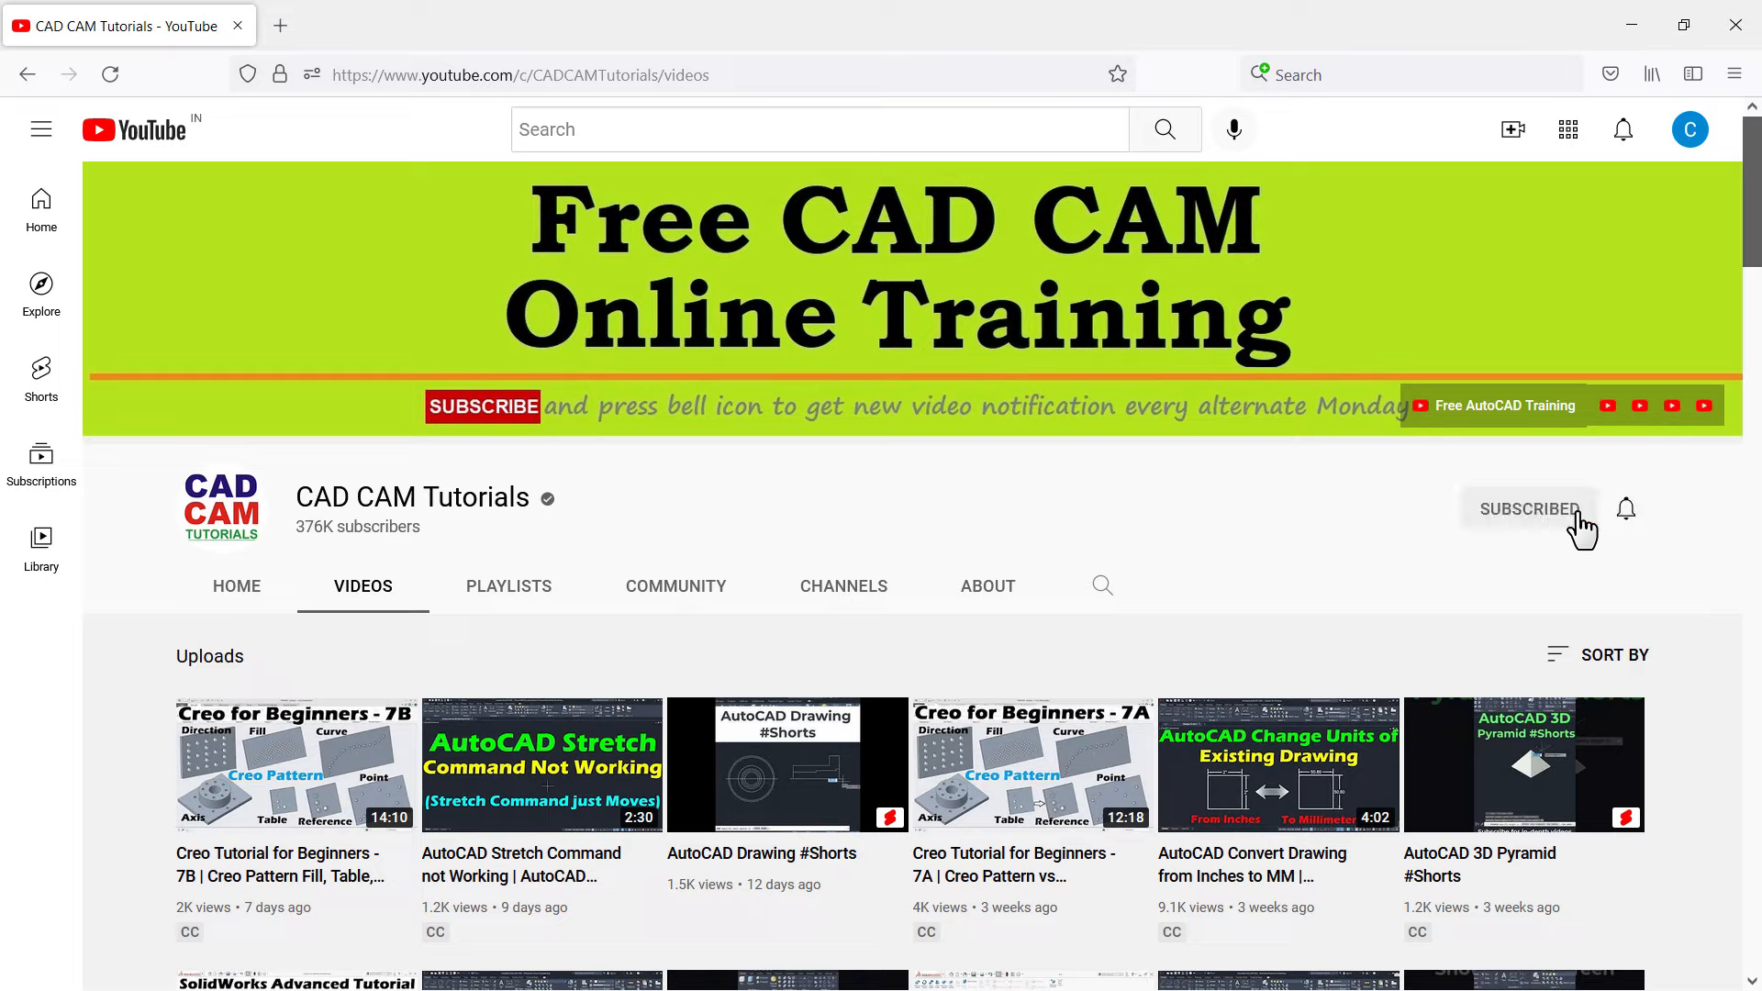
{"action": "left_click", "coordinate": [1633, 526]}
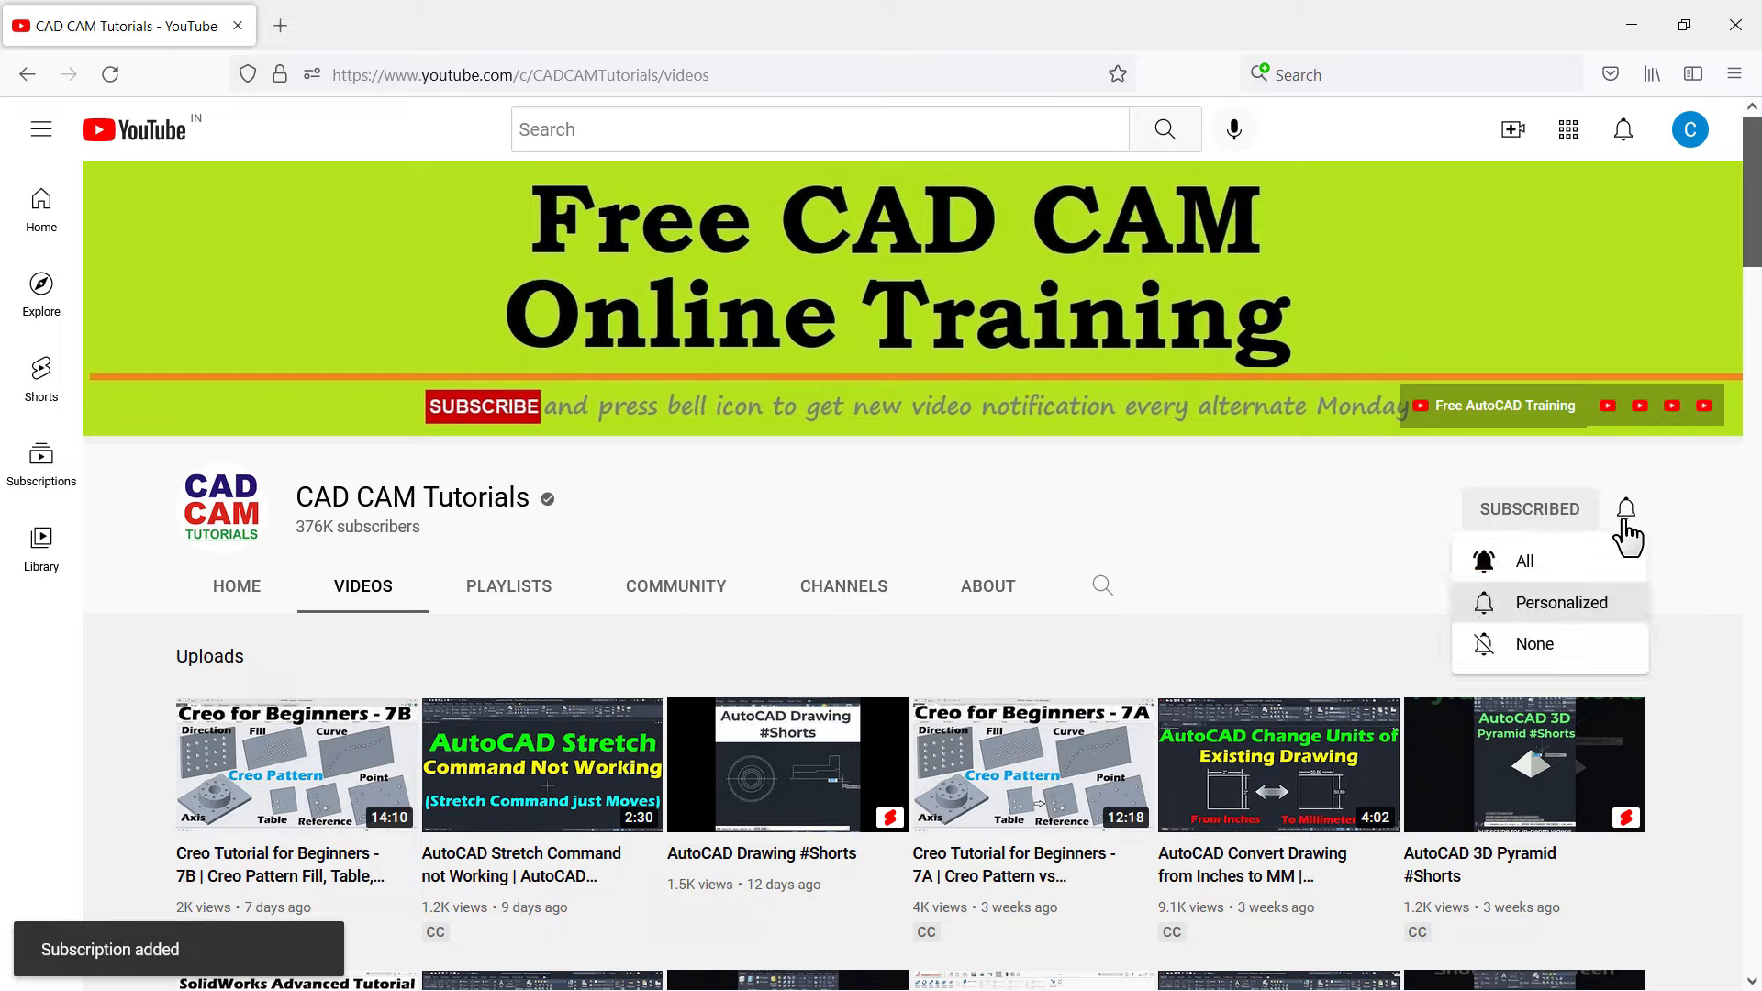
{"action": "left_click", "coordinate": [1536, 564]}
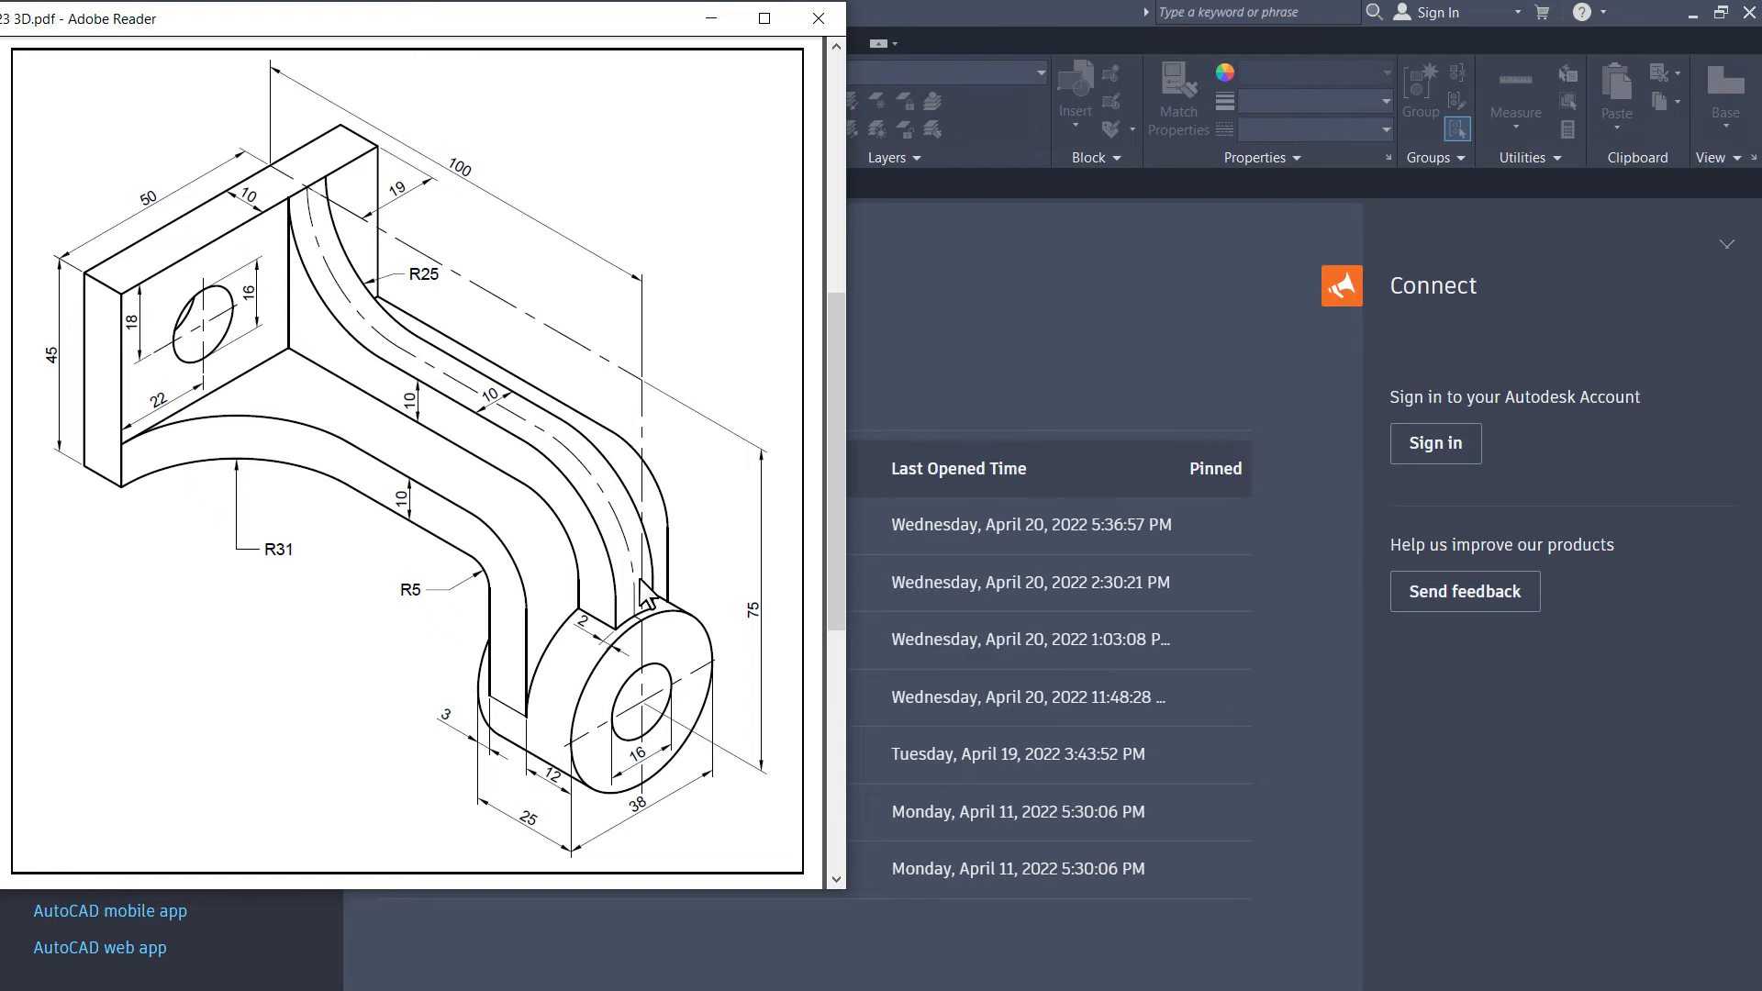
Switch to AutoCAD and create a new drawing from the acadiso template
{"action": "left_click", "coordinate": [937, 329]}
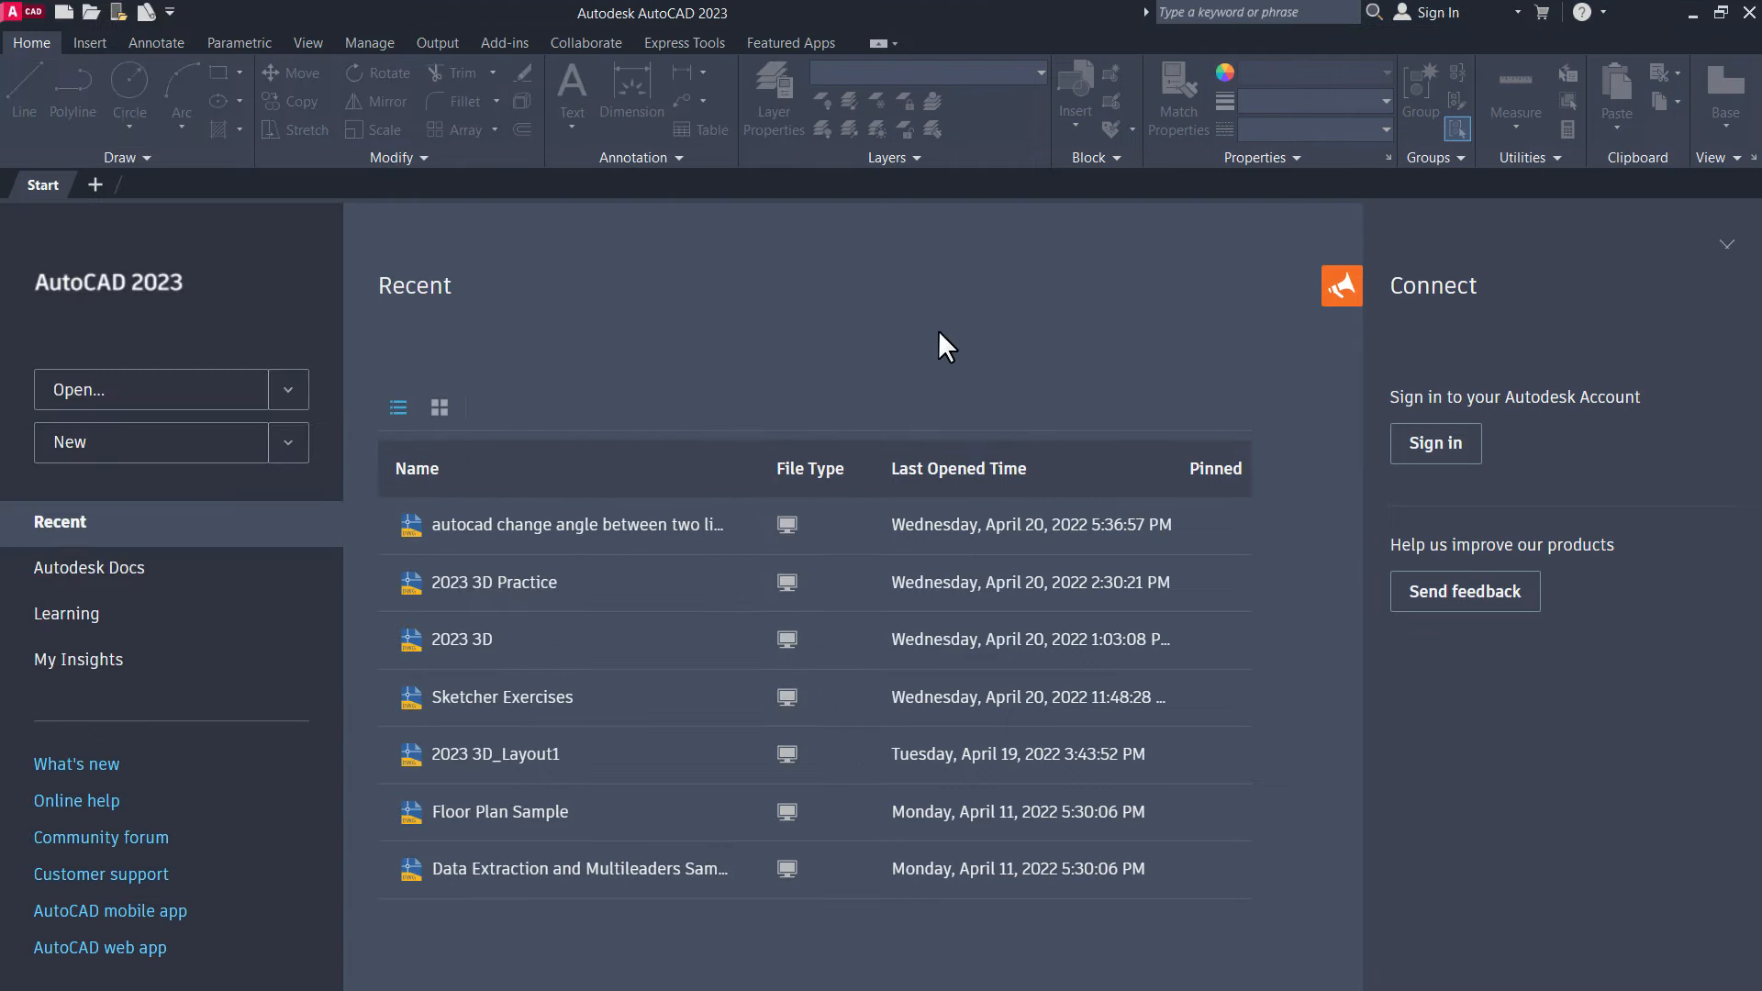
{"action": "left_click", "coordinate": [290, 444]}
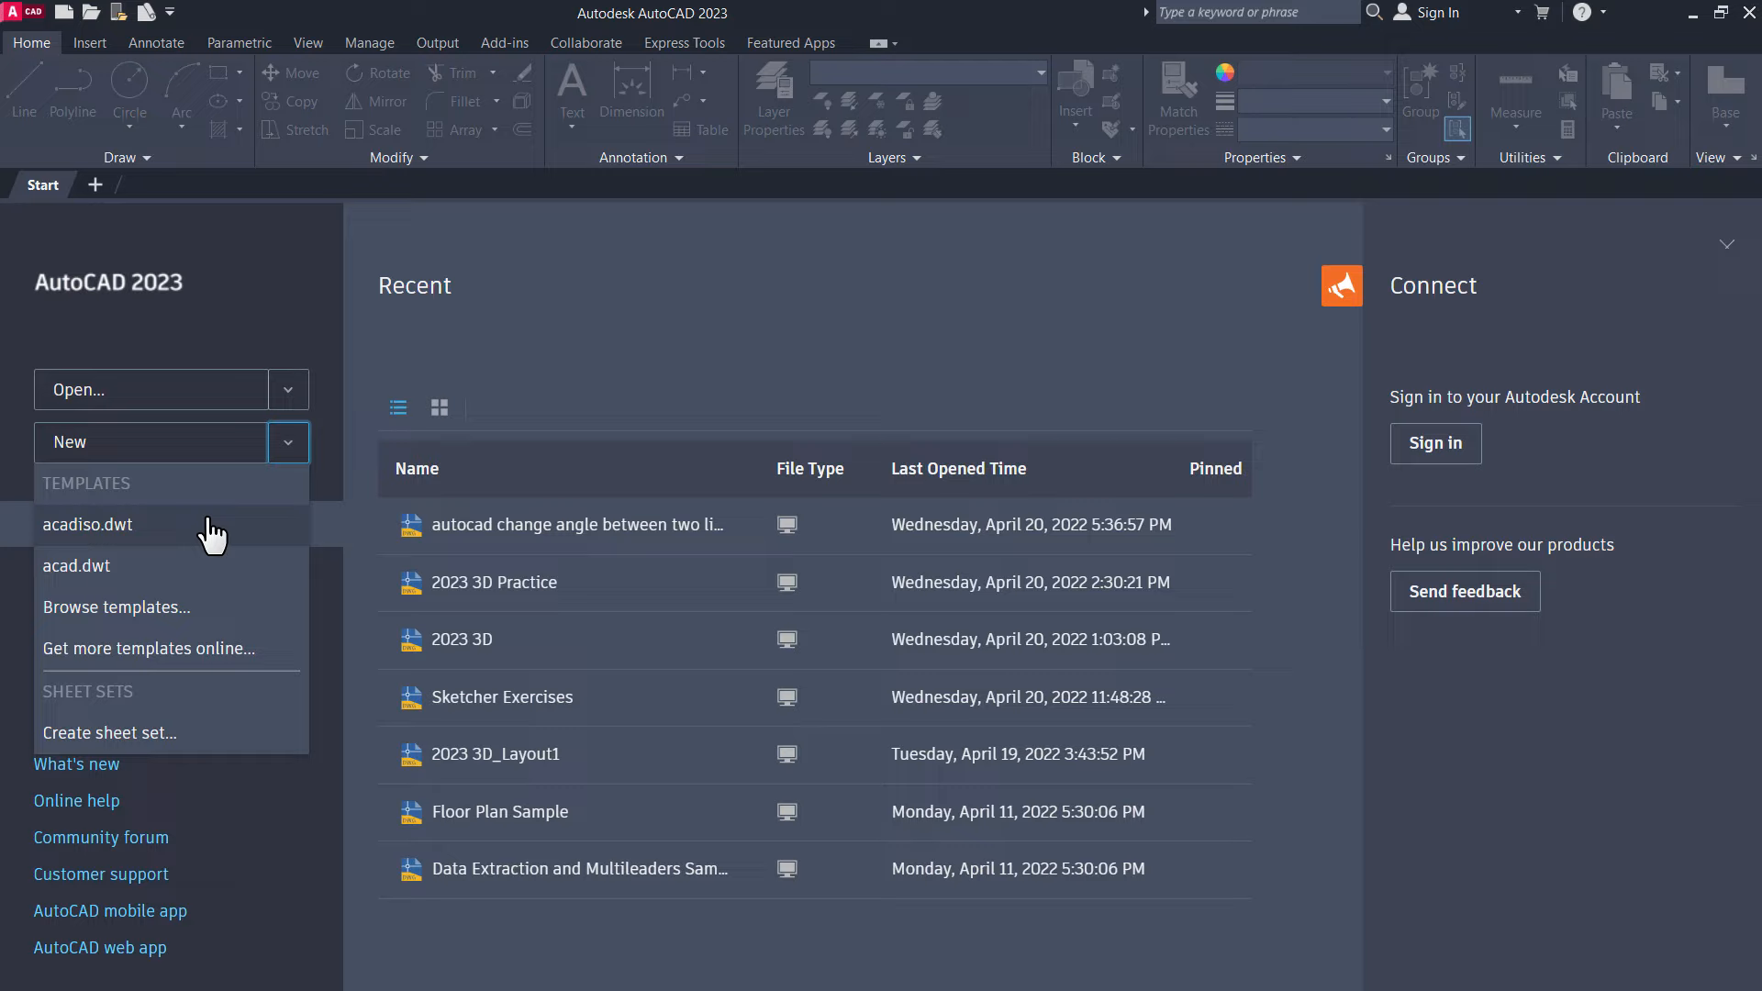
{"action": "left_click", "coordinate": [174, 608]}
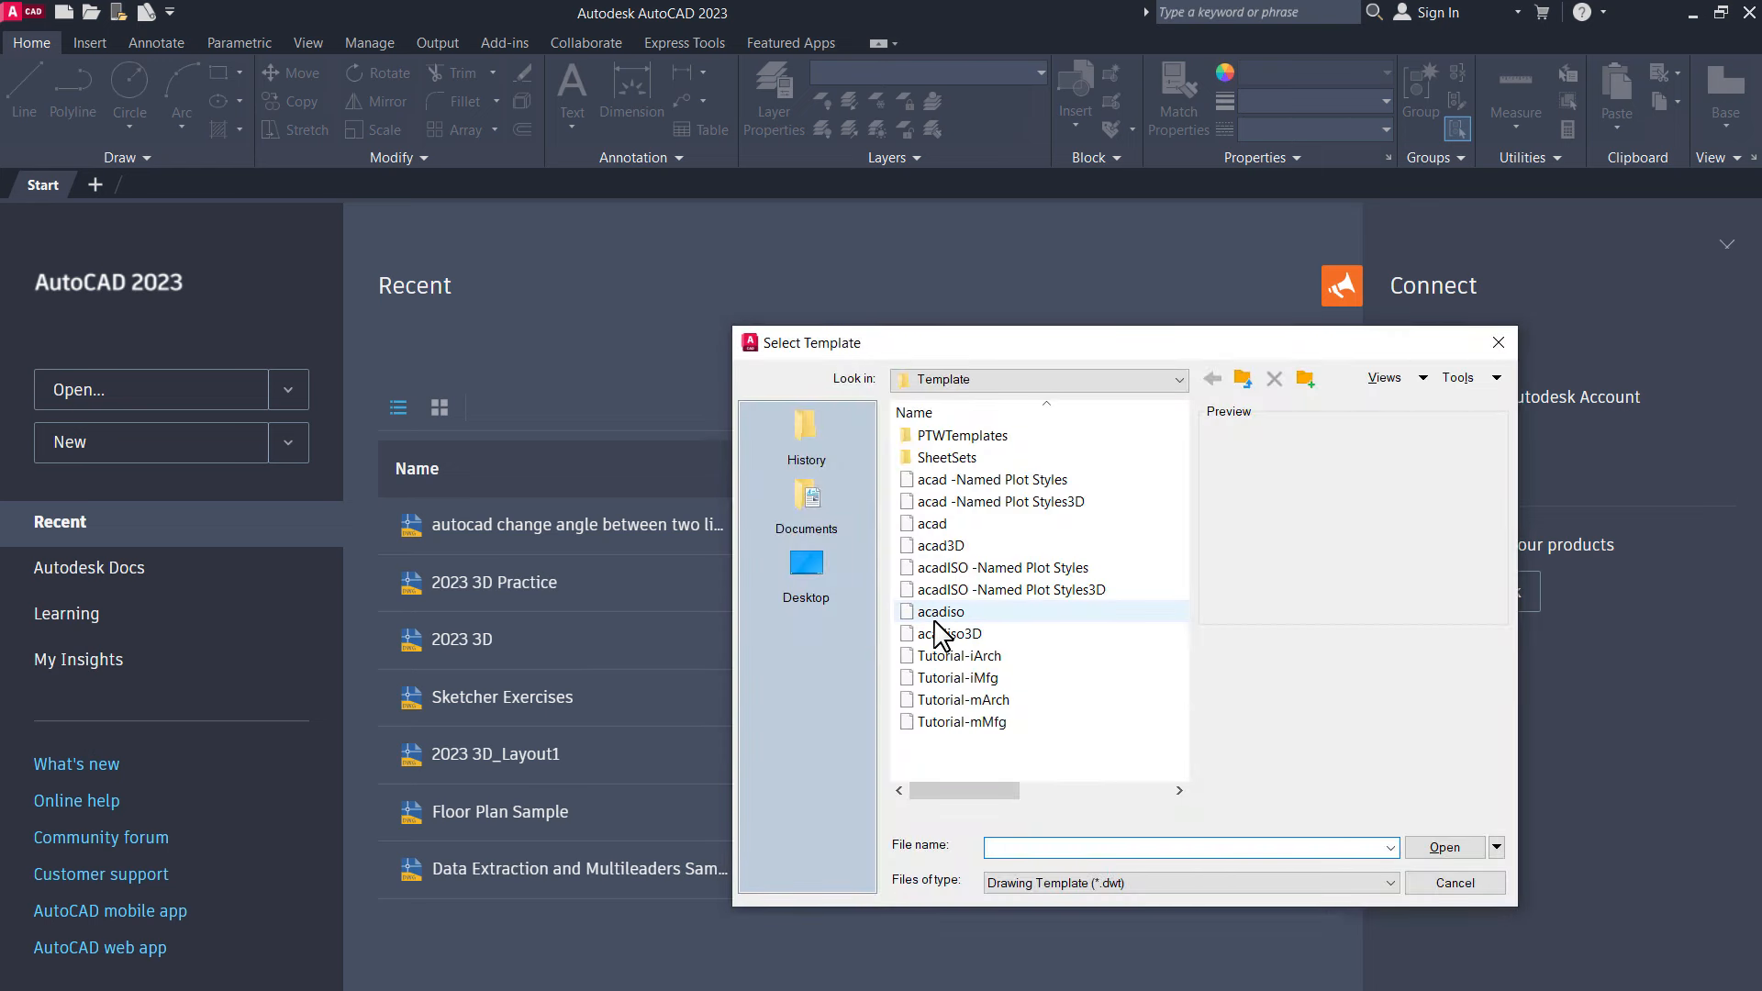
{"action": "left_click", "coordinate": [941, 613]}
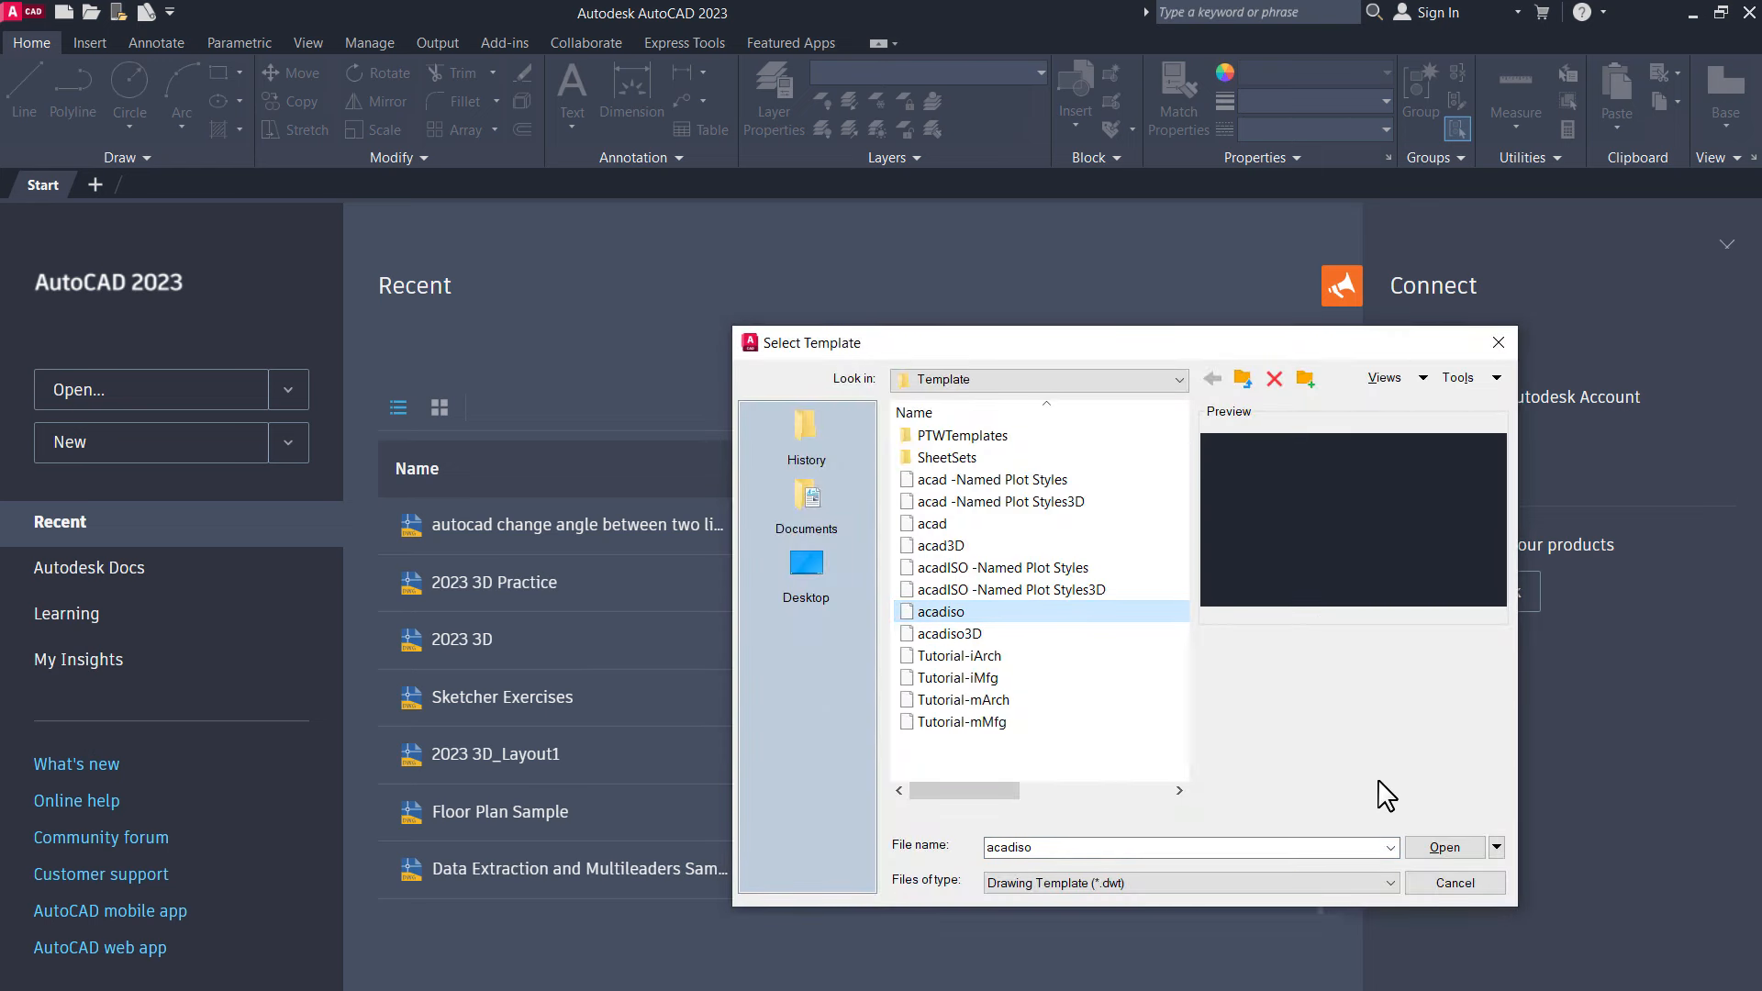
{"action": "left_click", "coordinate": [1450, 846]}
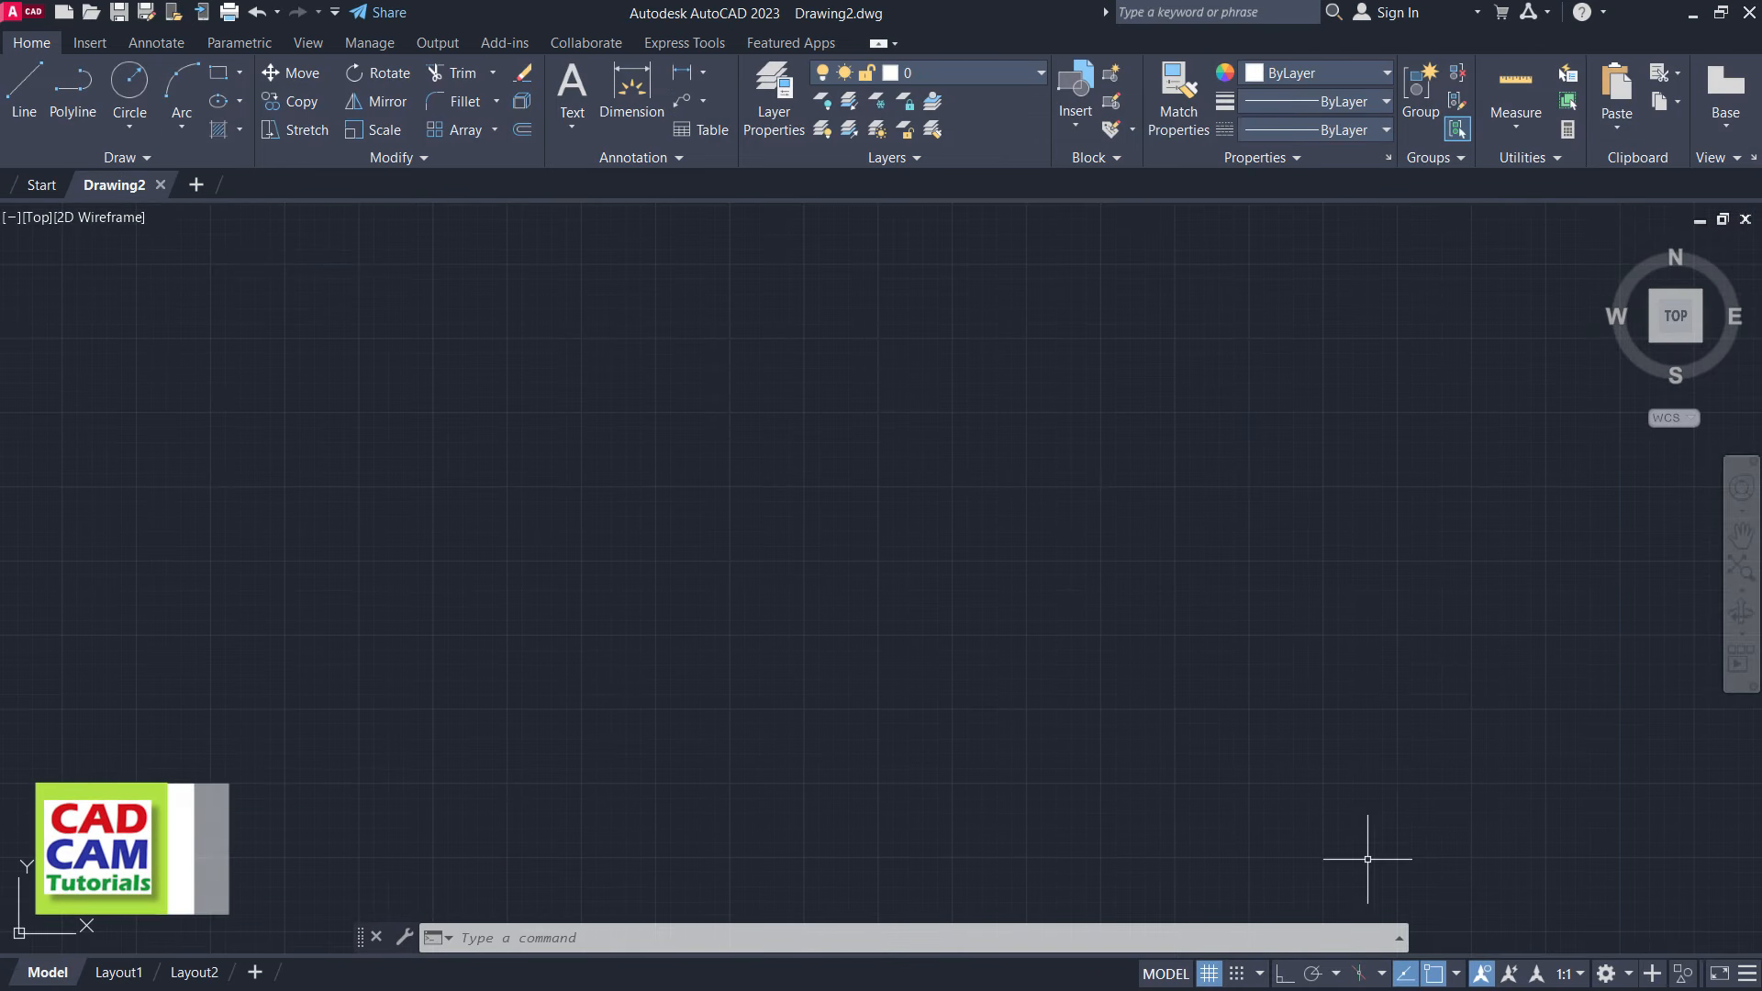
Change the workspace to 3D Modeling and set the view to SE Isometric
{"action": "left_click", "coordinate": [1615, 970]}
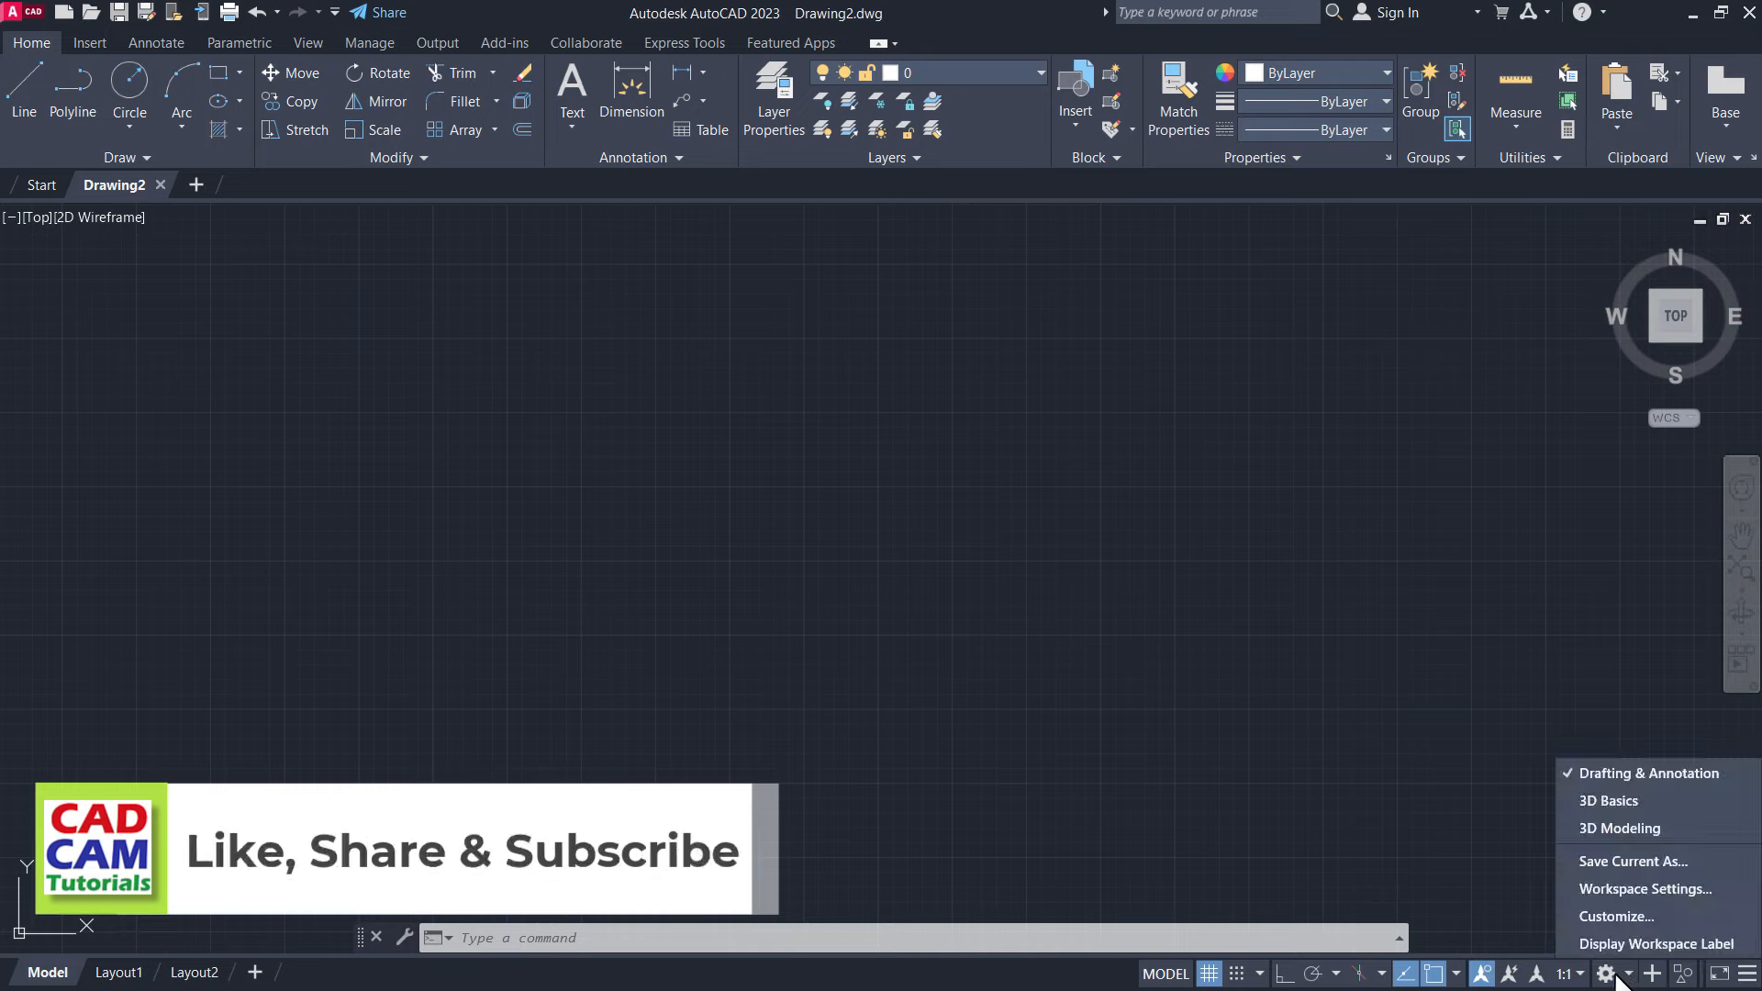
{"action": "left_click", "coordinate": [1611, 828]}
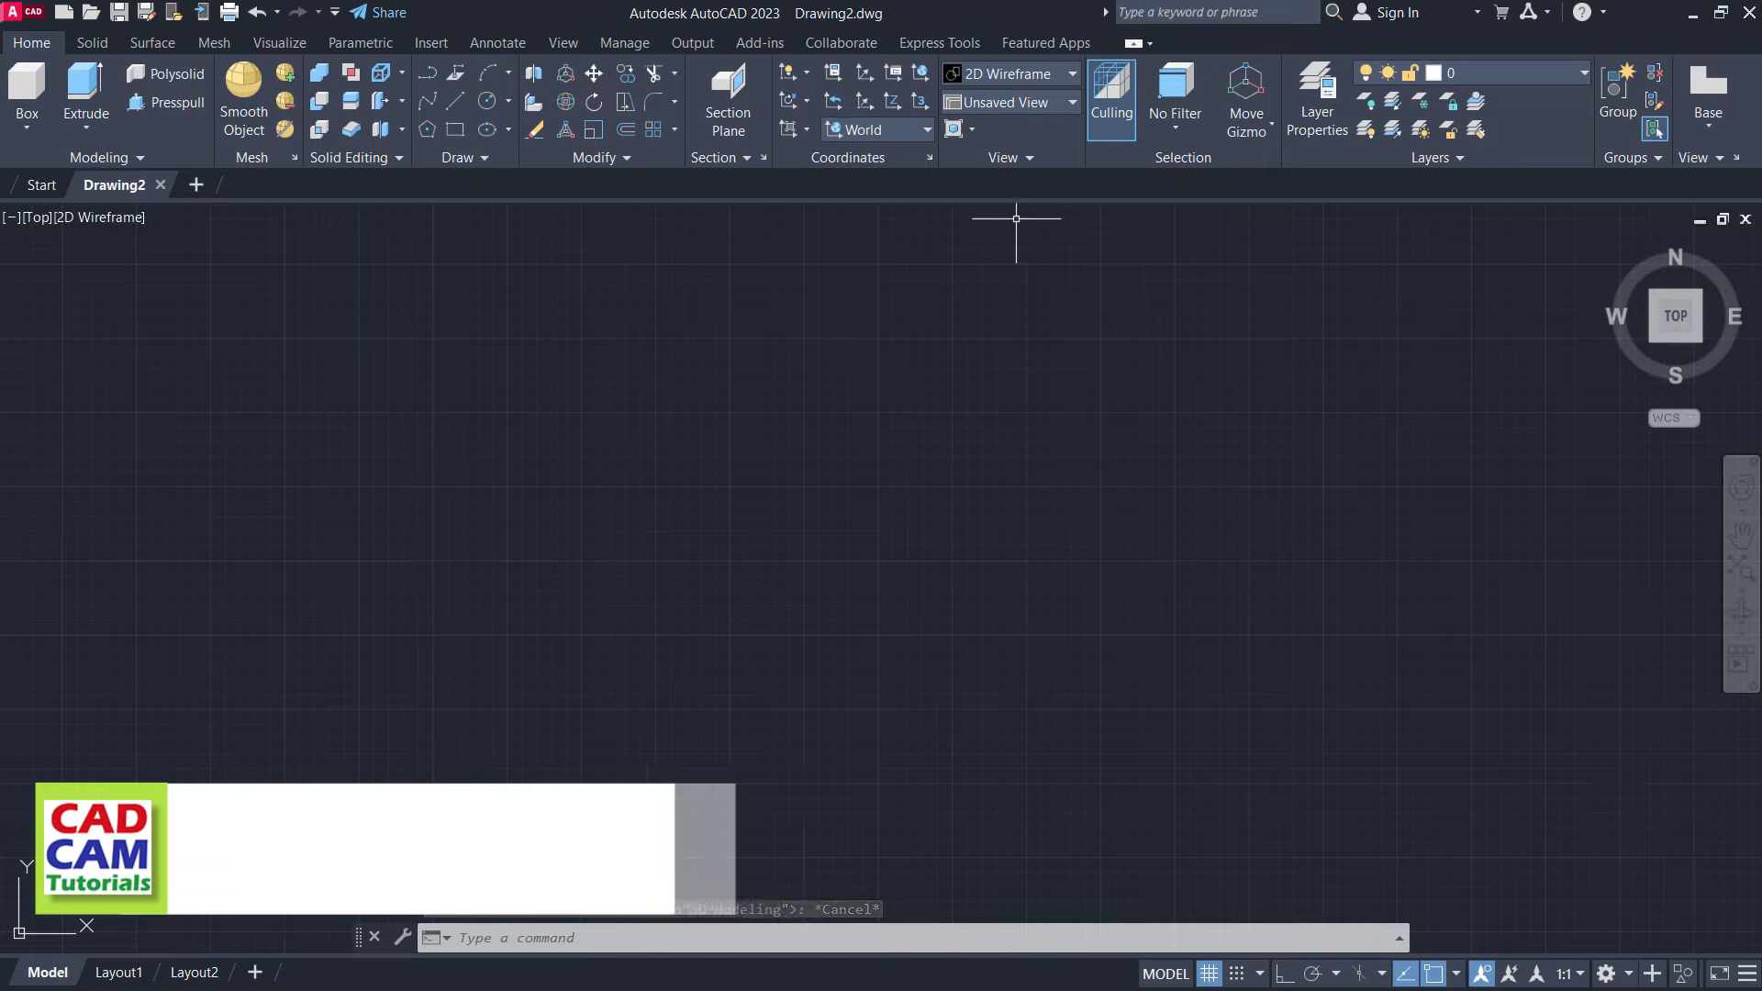
{"action": "left_click", "coordinate": [972, 102]}
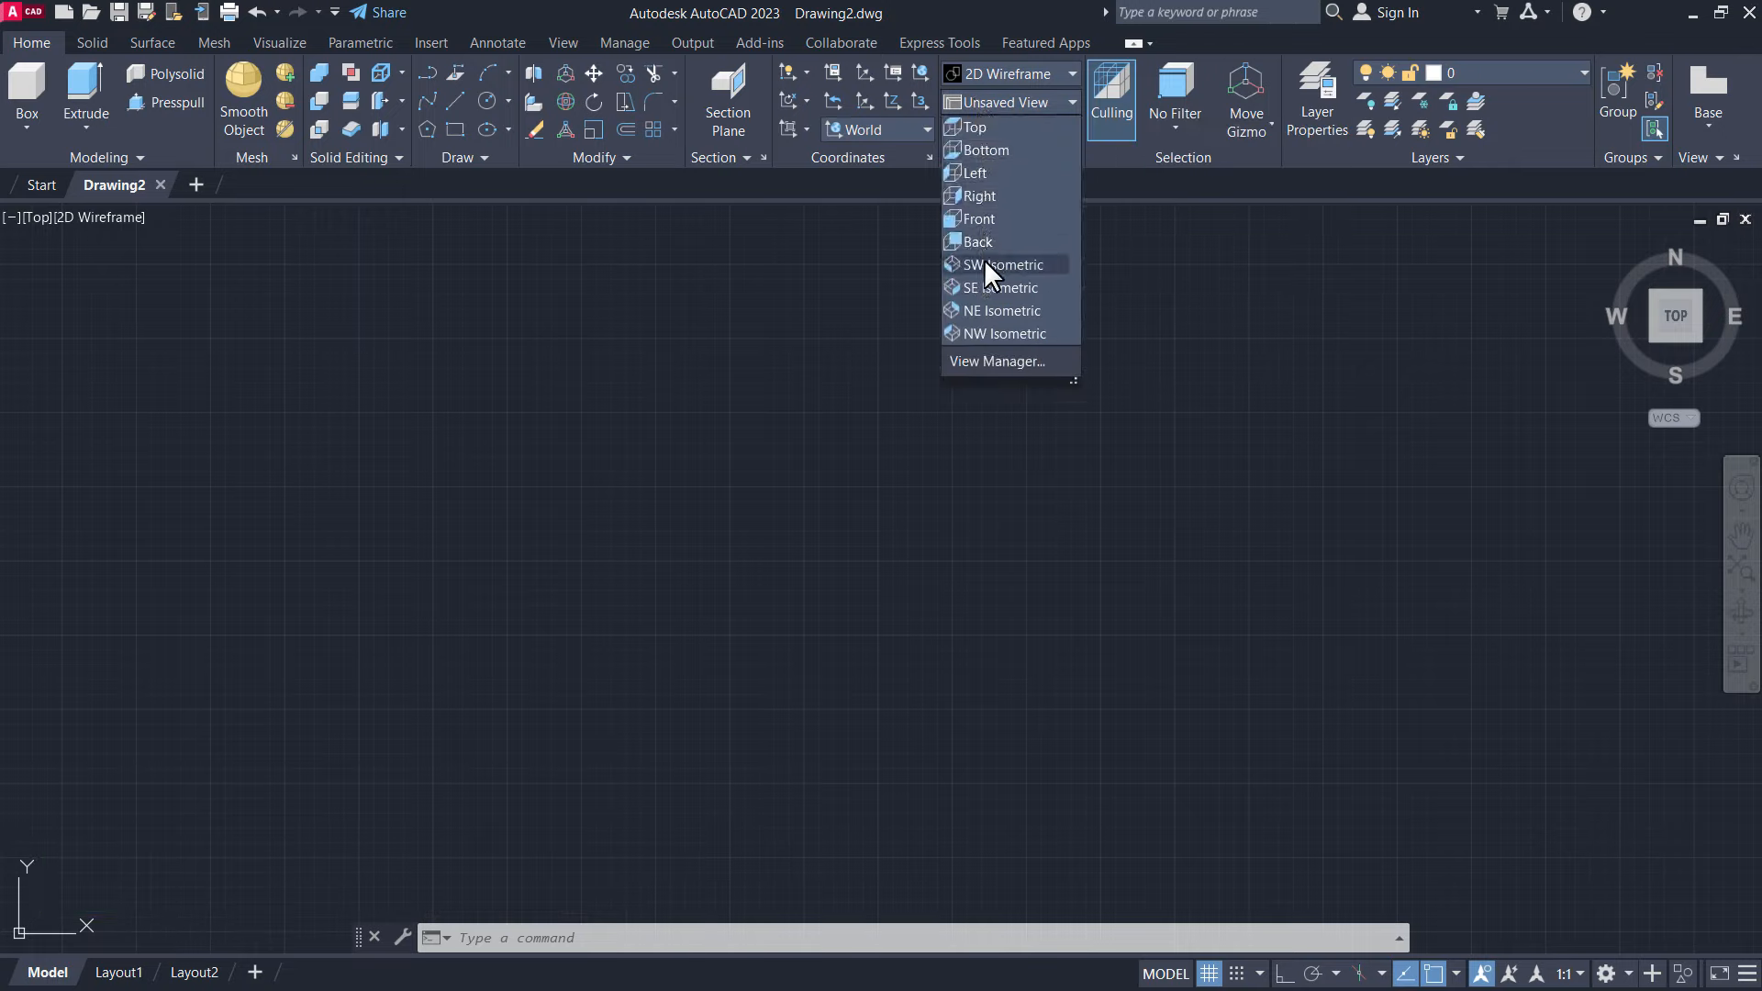
{"action": "left_click", "coordinate": [984, 288]}
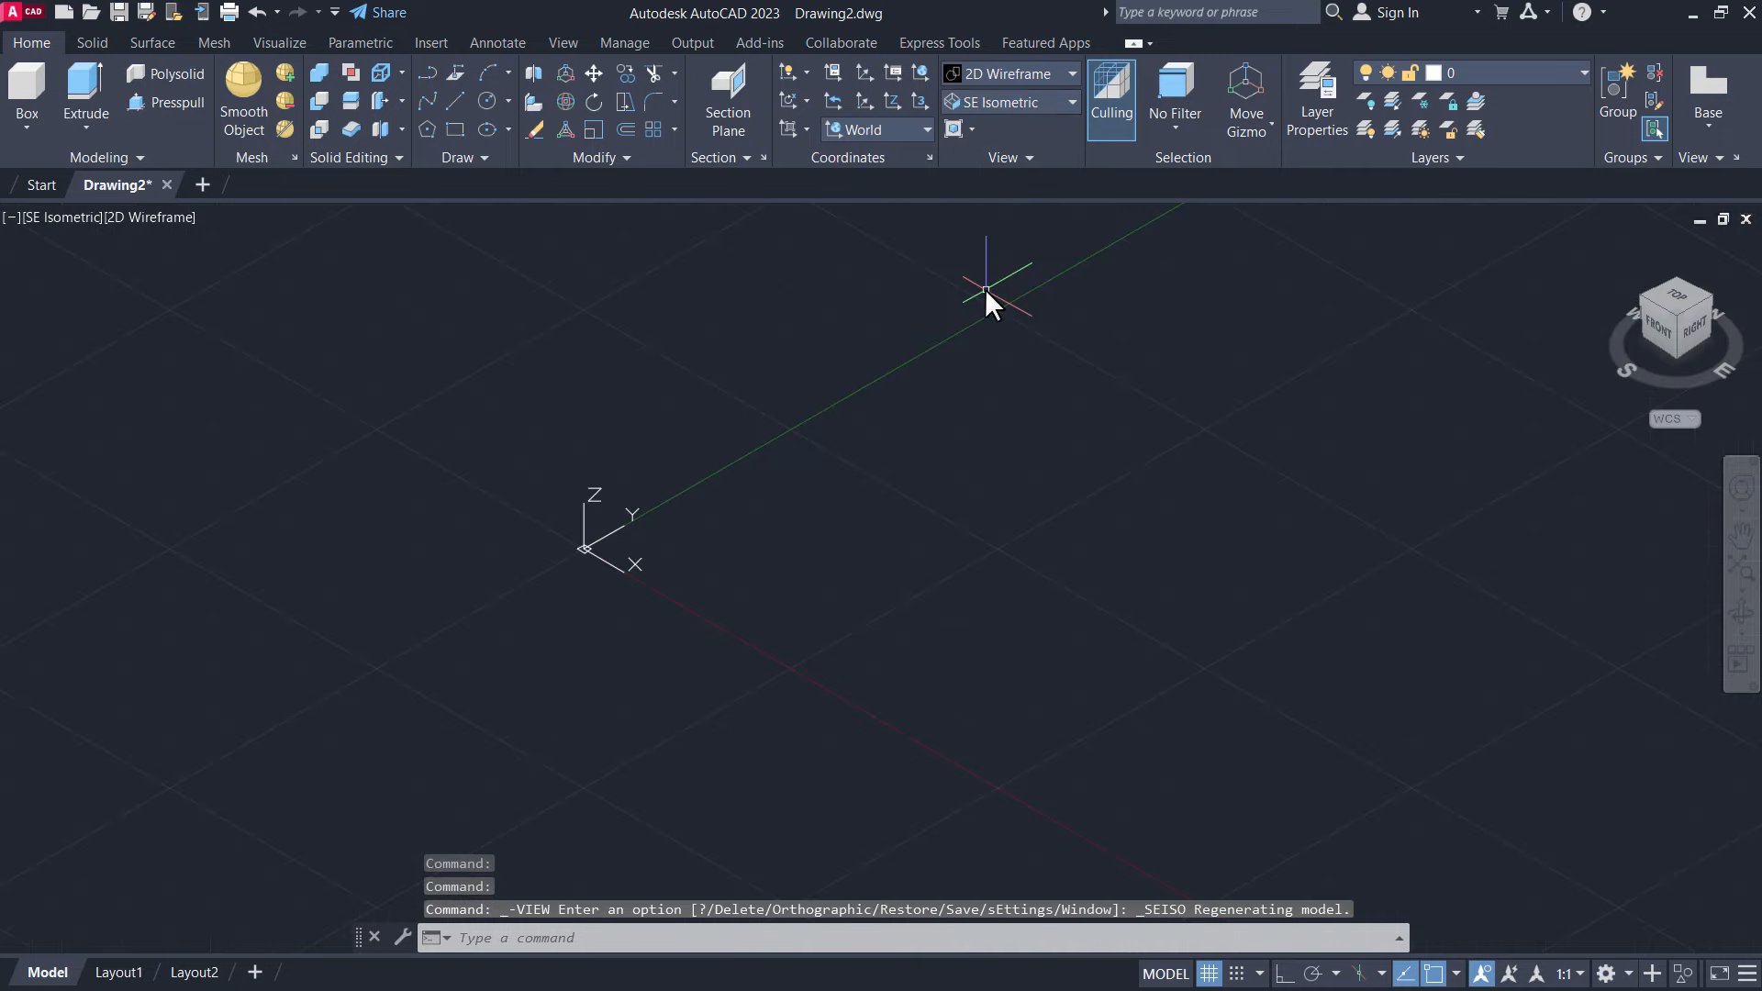
Set the UCS icon to the Show UCS Icon option so it is displayed away from the origin
{"action": "left_click", "coordinate": [789, 70]}
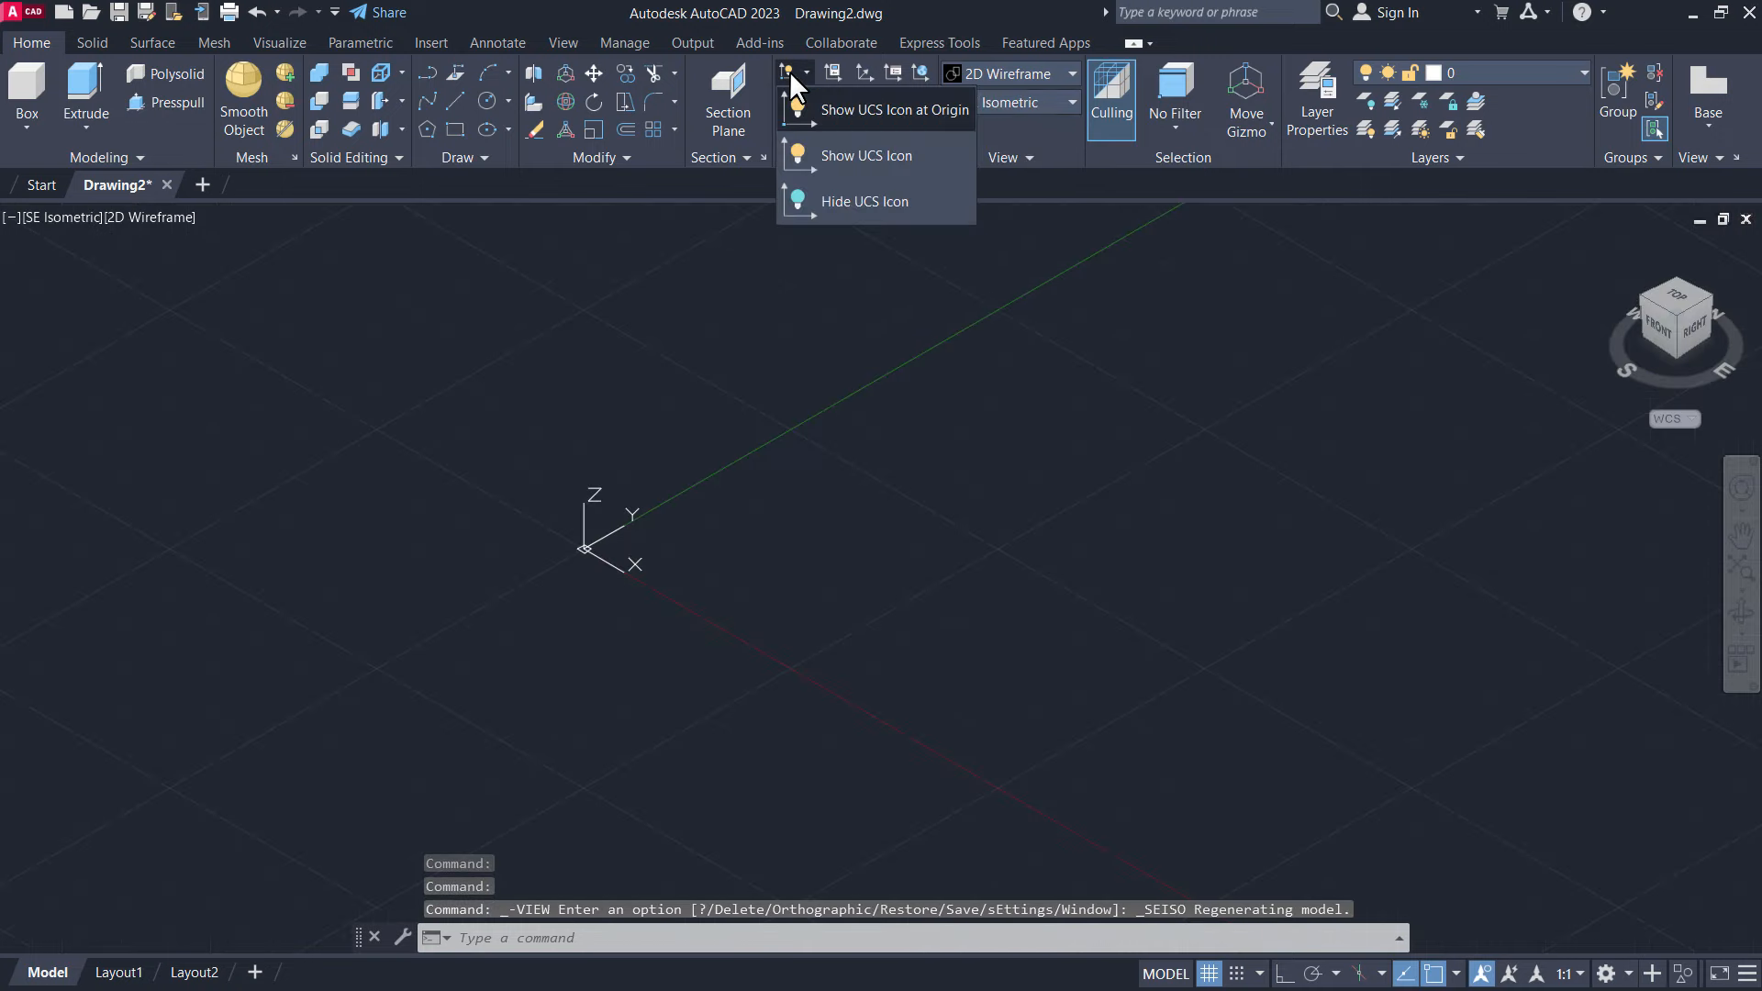
{"action": "left_click", "coordinate": [802, 152]}
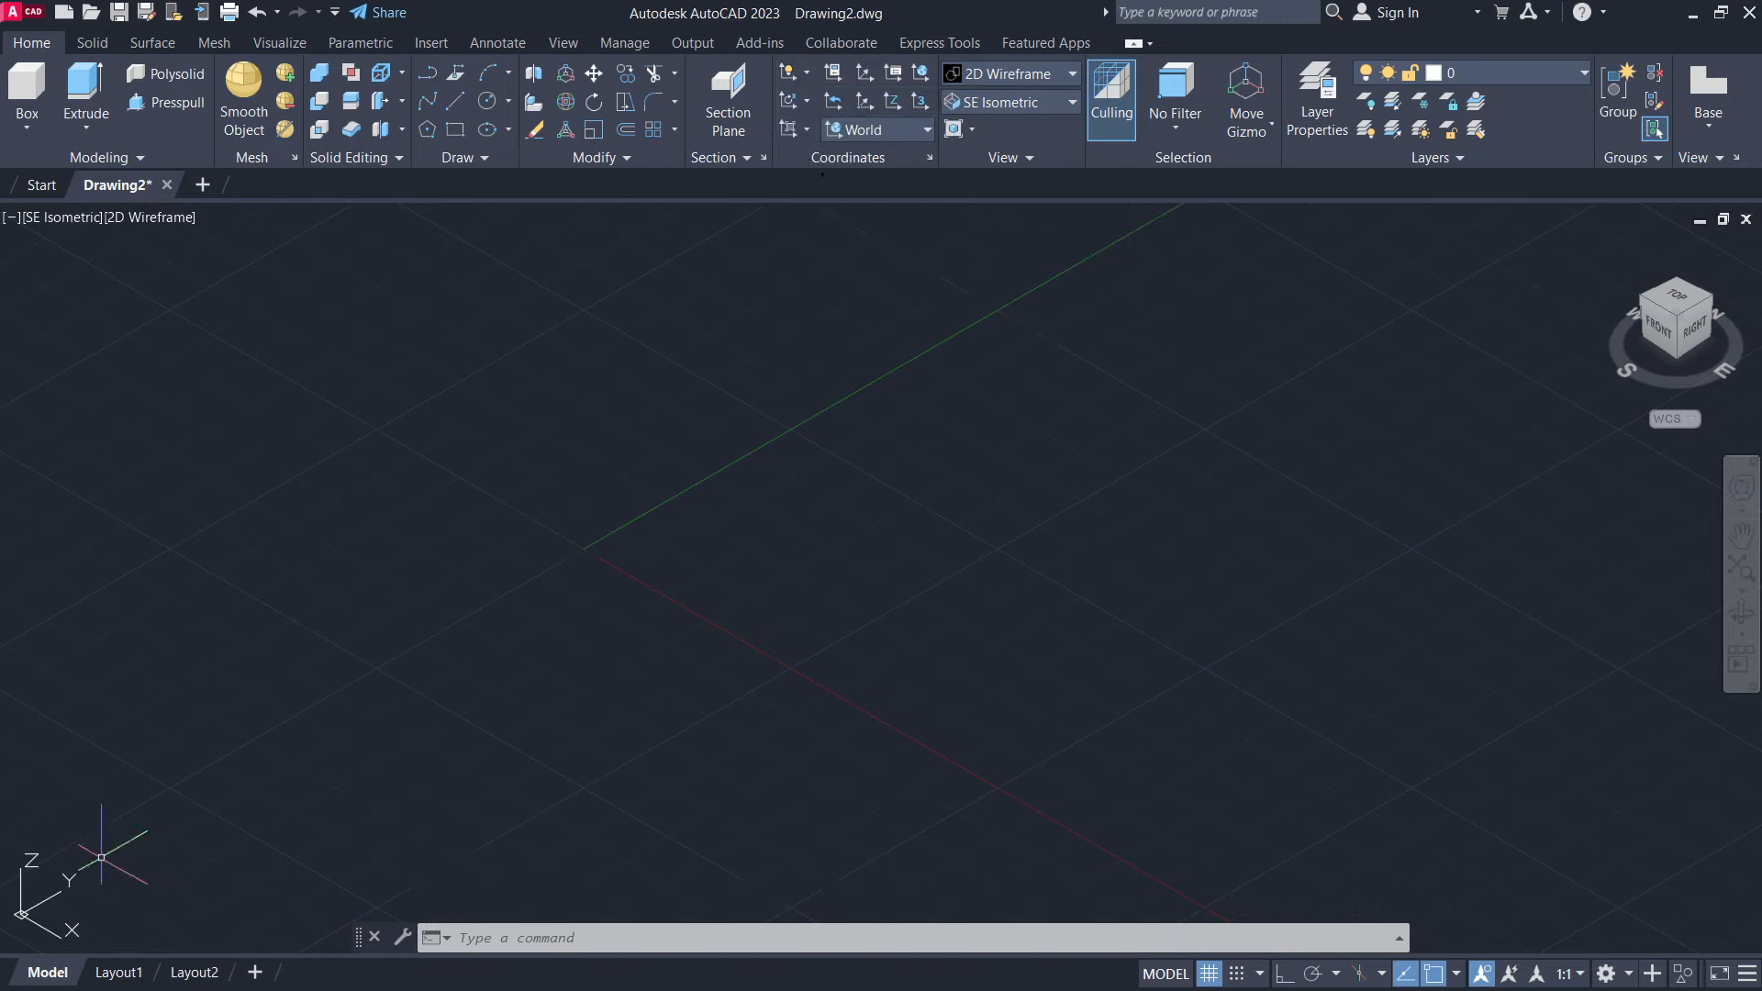
Check the length type and insertion scale in the drawing units settings
{"action": "type", "text": "u"}
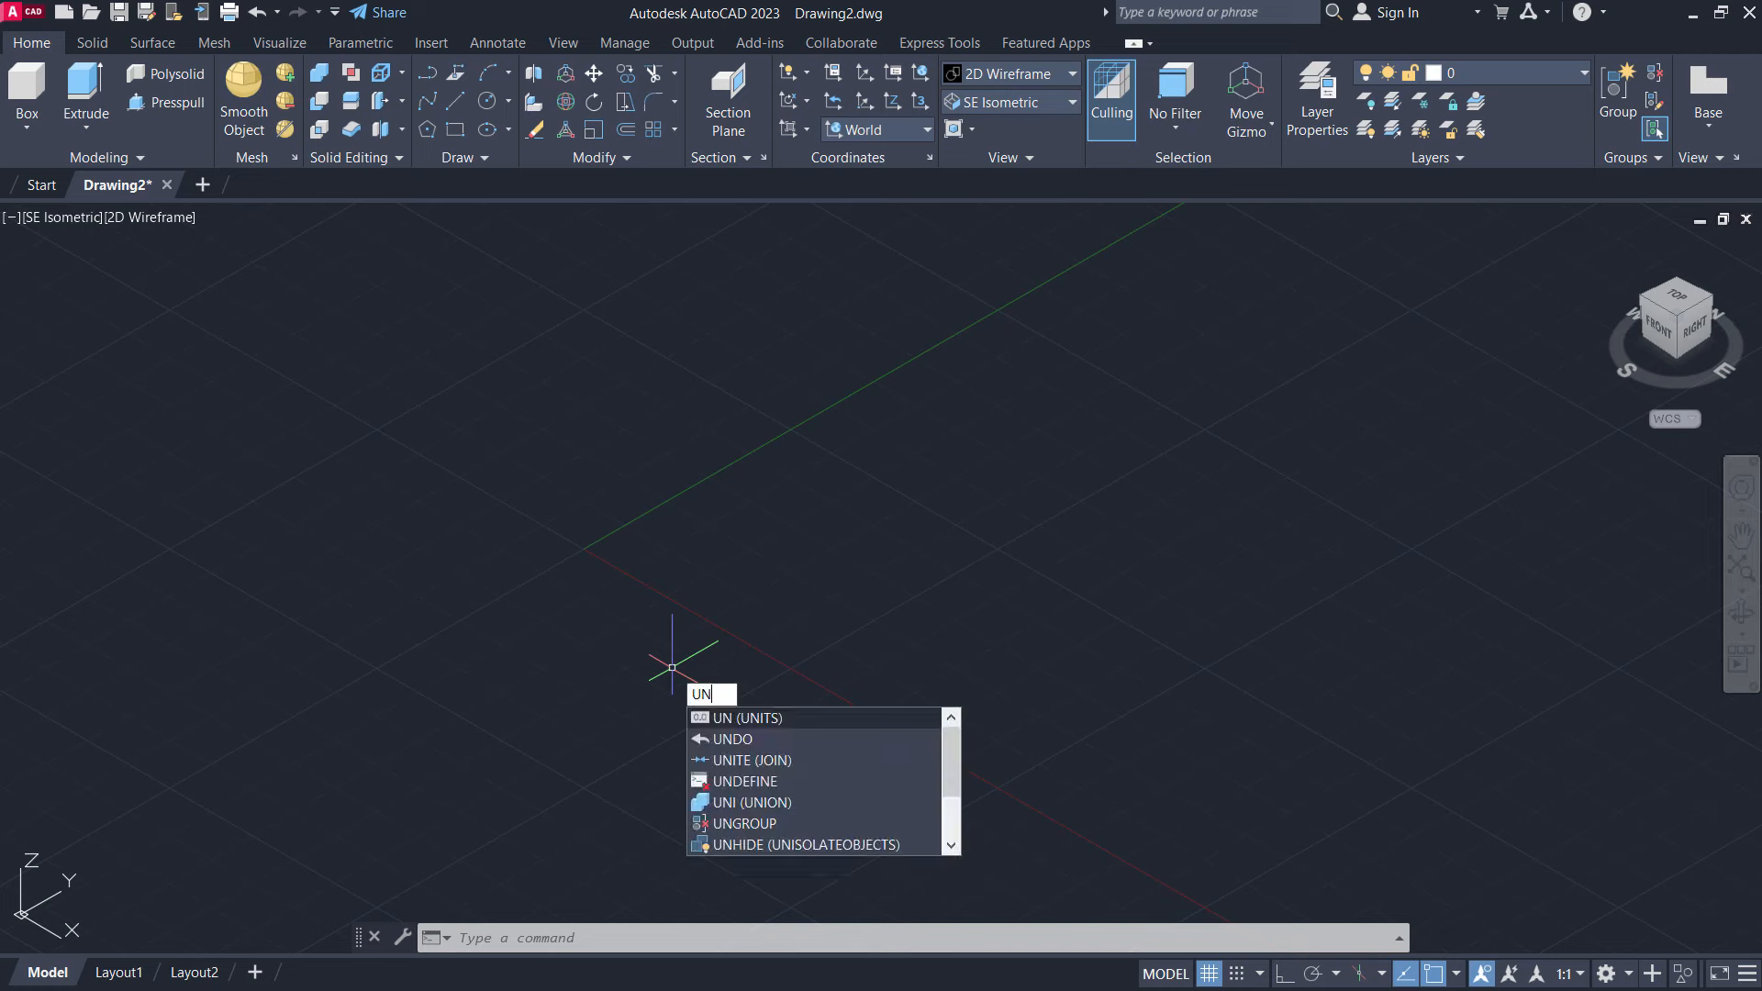
{"action": "key", "text": "Return"}
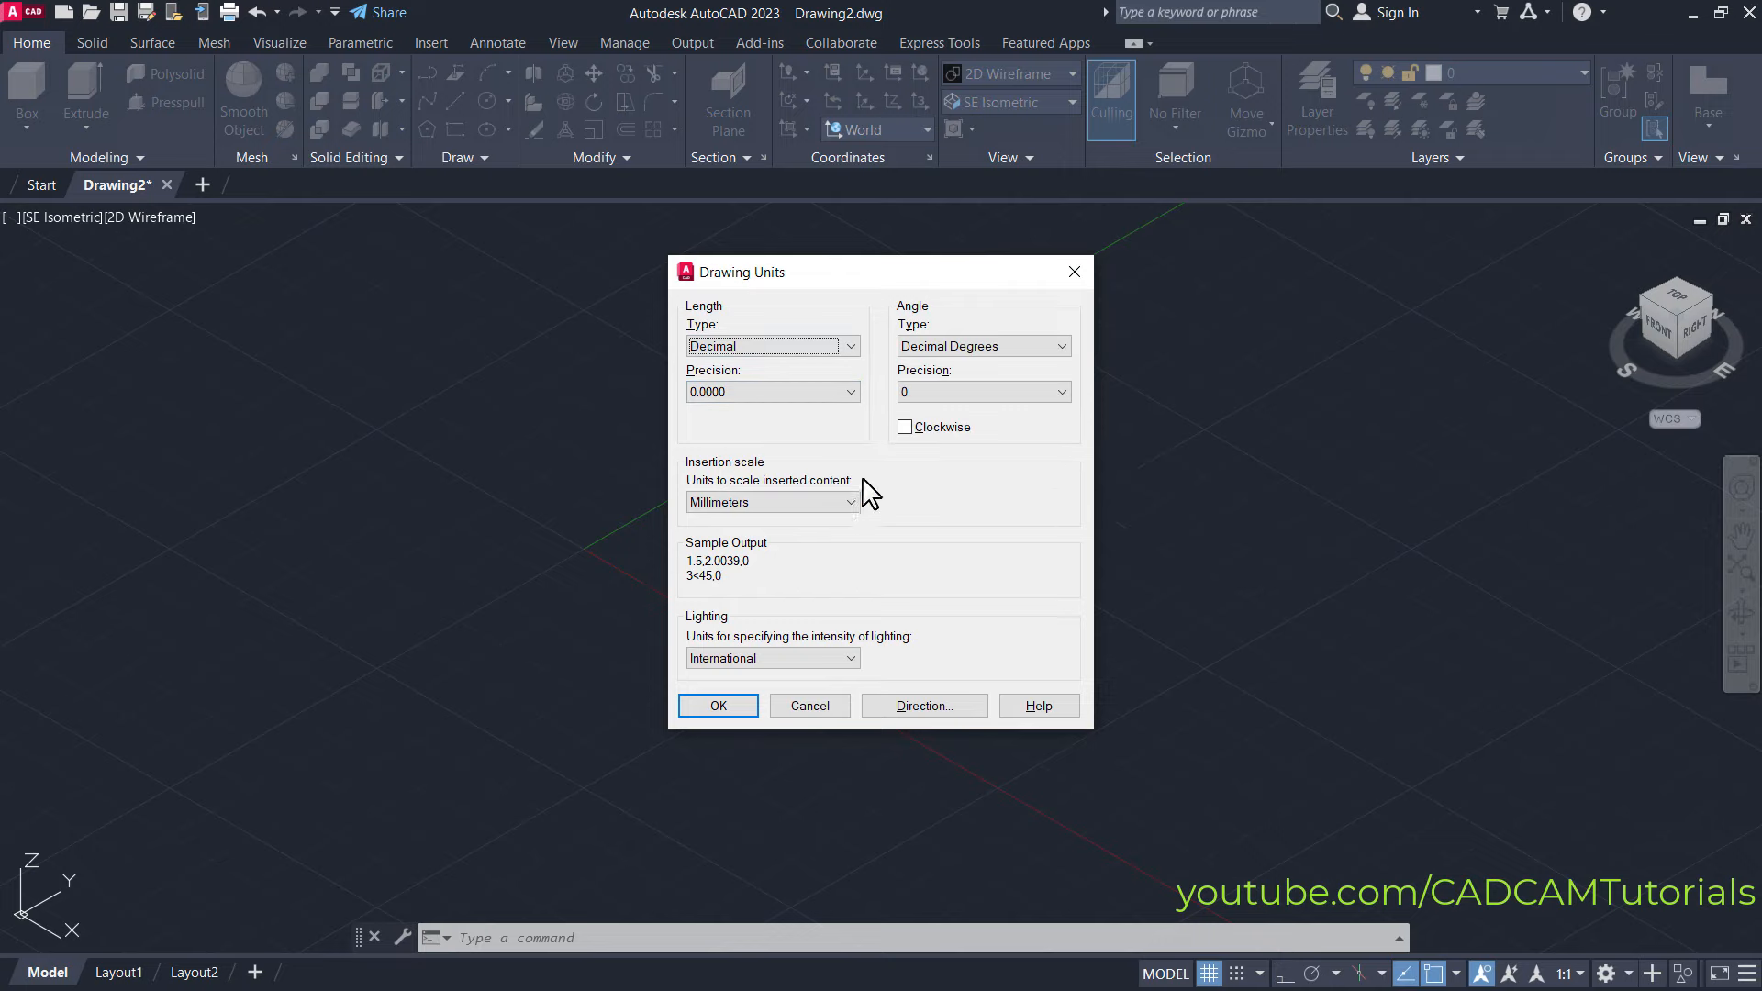
{"action": "left_click", "coordinate": [808, 707]}
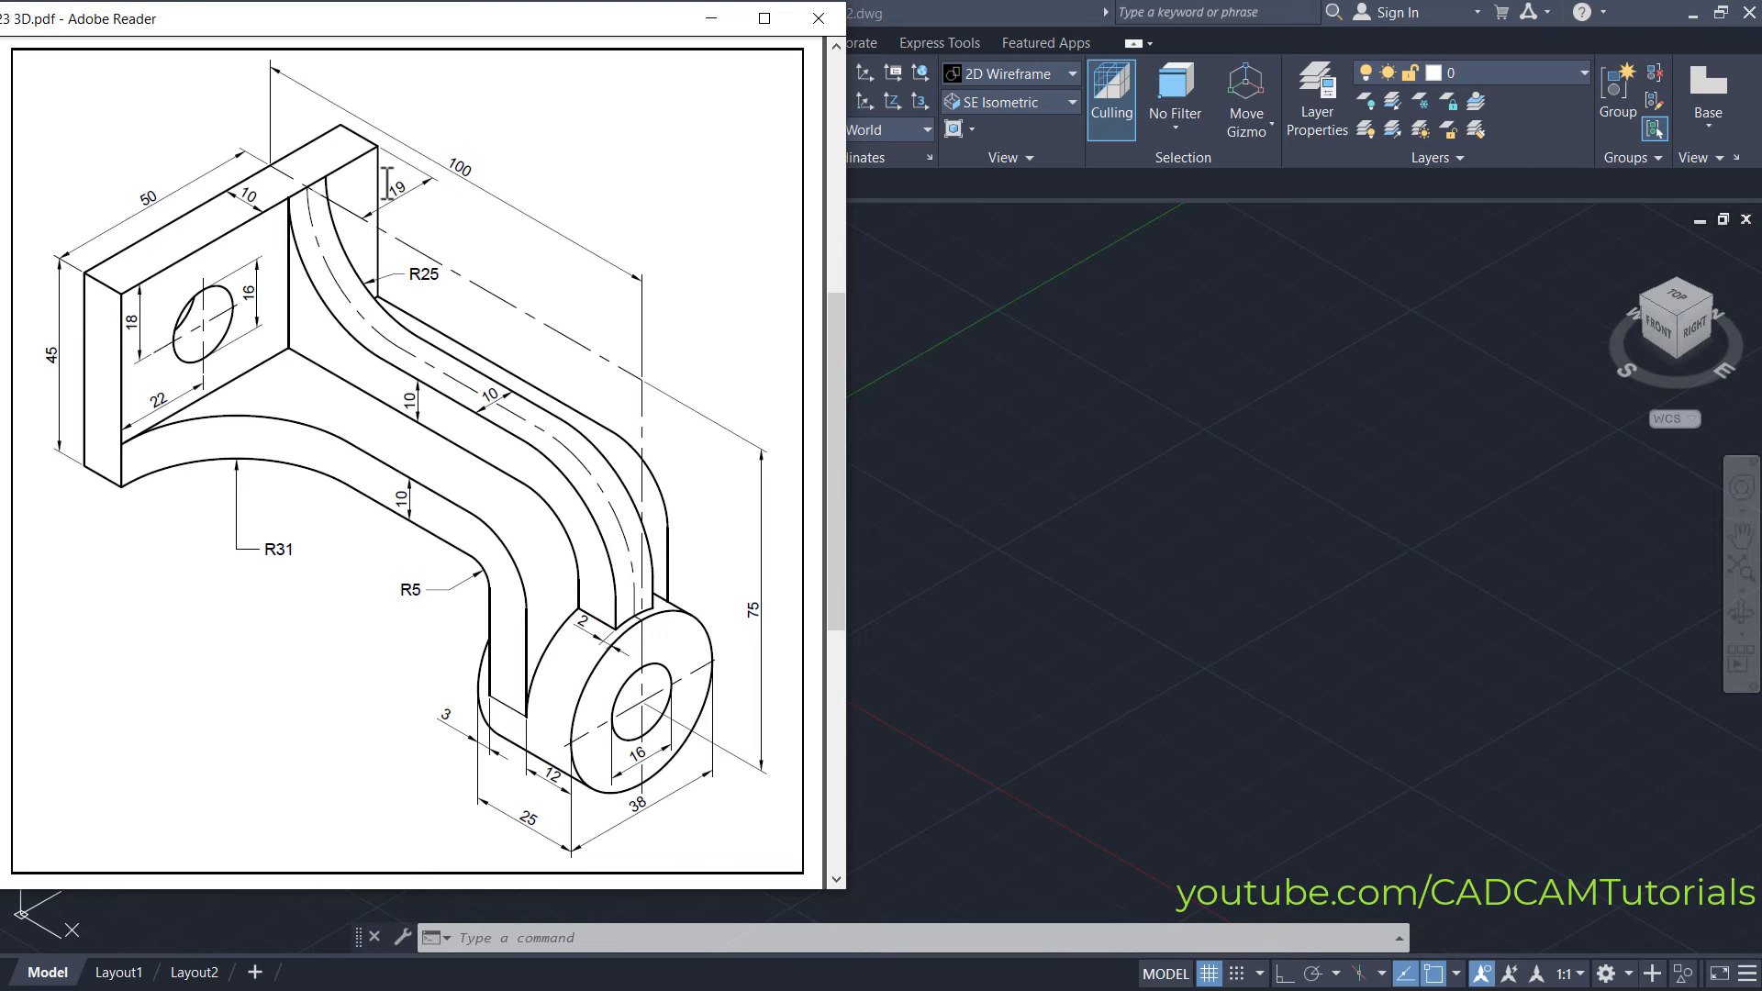
Create a box for the bracket's back plate with its first corner at 0,0, sized 10 by 69 and 45 high
{"action": "left_click", "coordinate": [940, 555]}
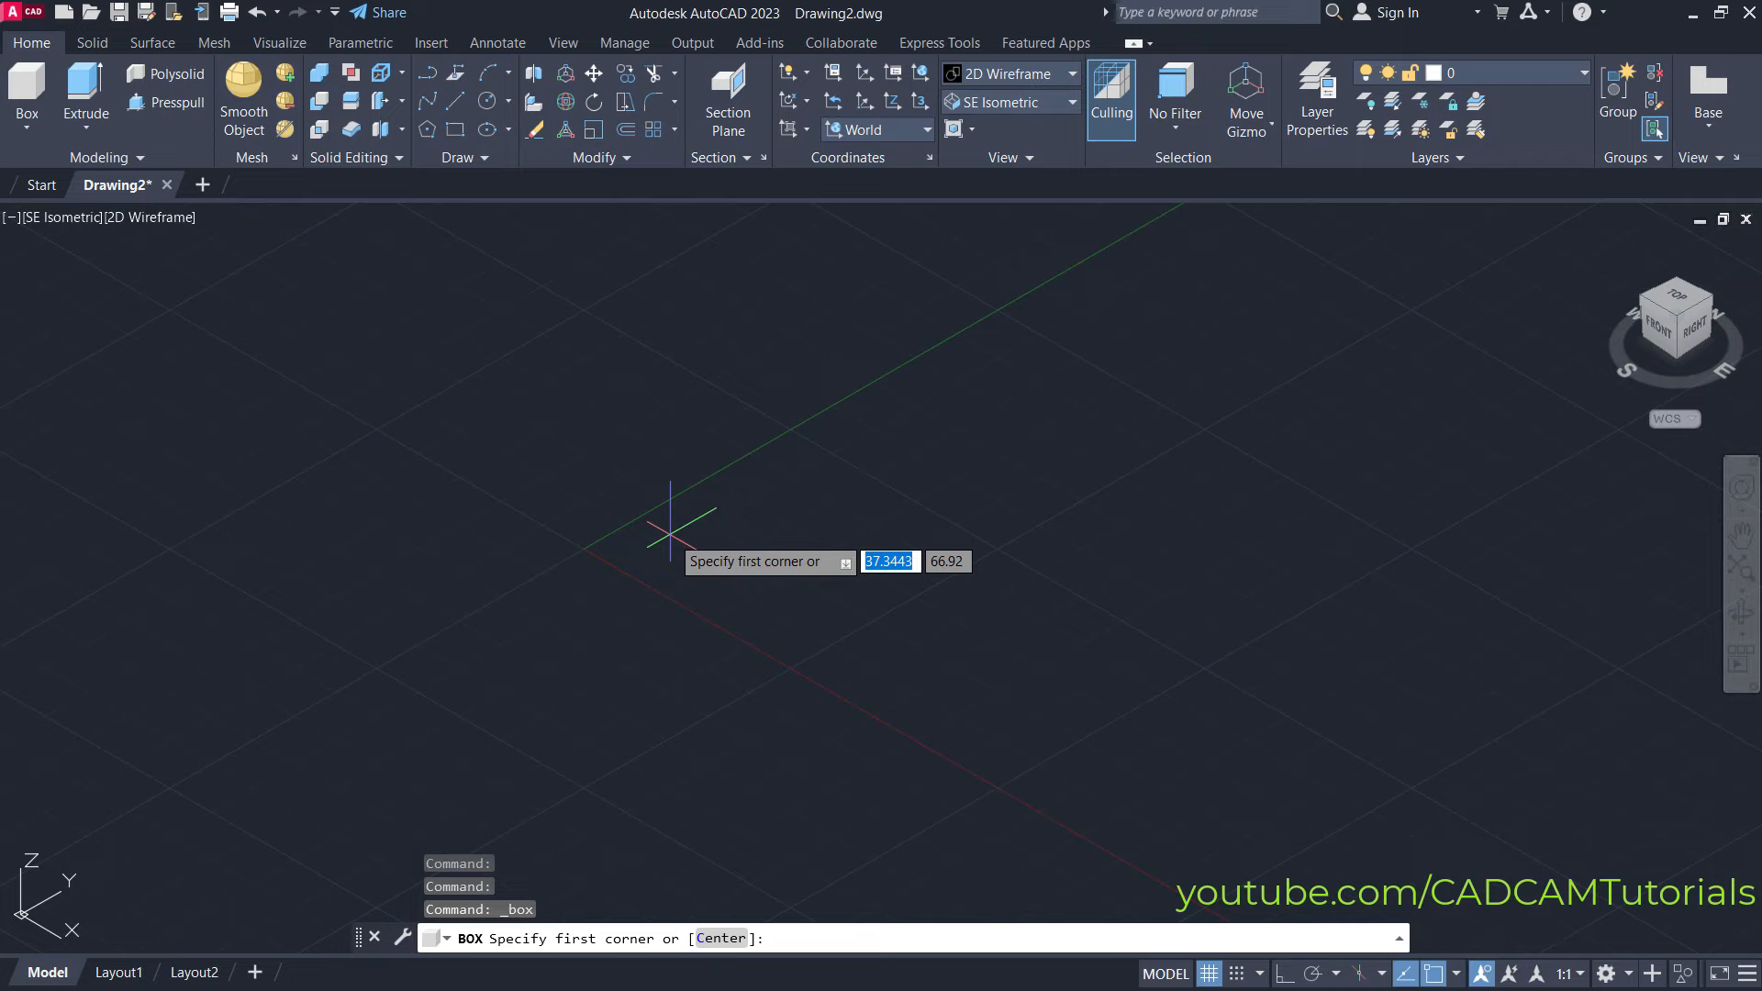
{"action": "type", "text": "0"}
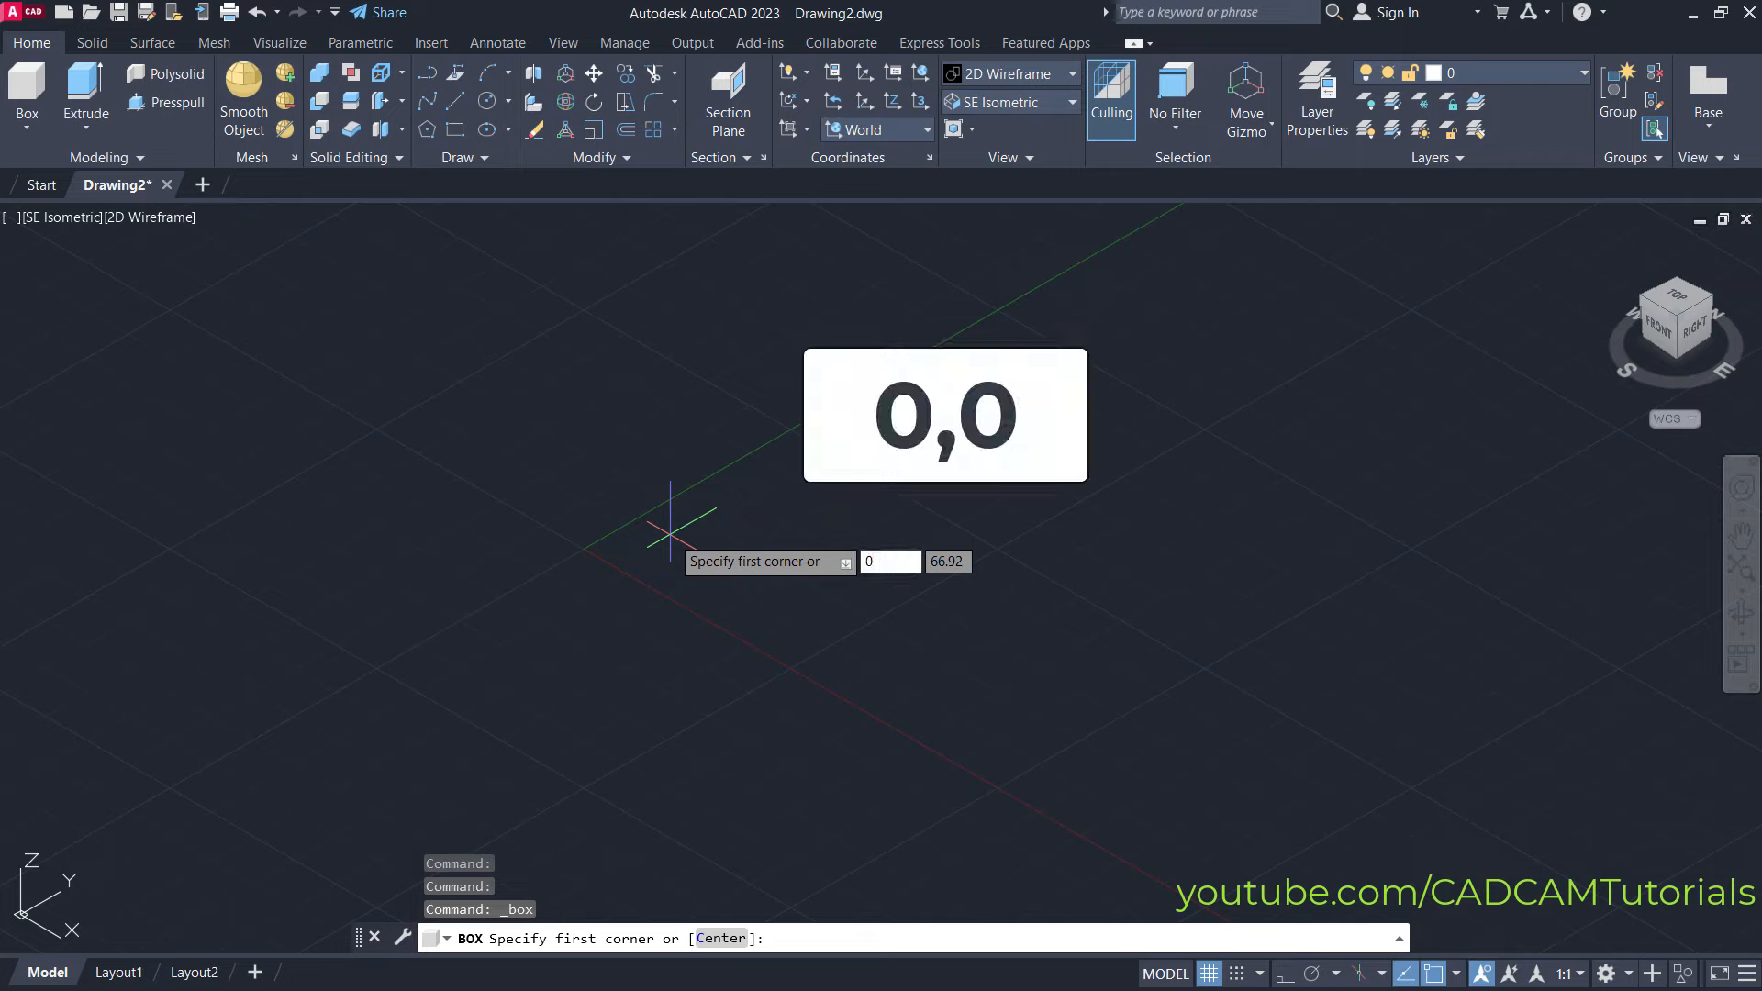
{"action": "type", "text": ",0"}
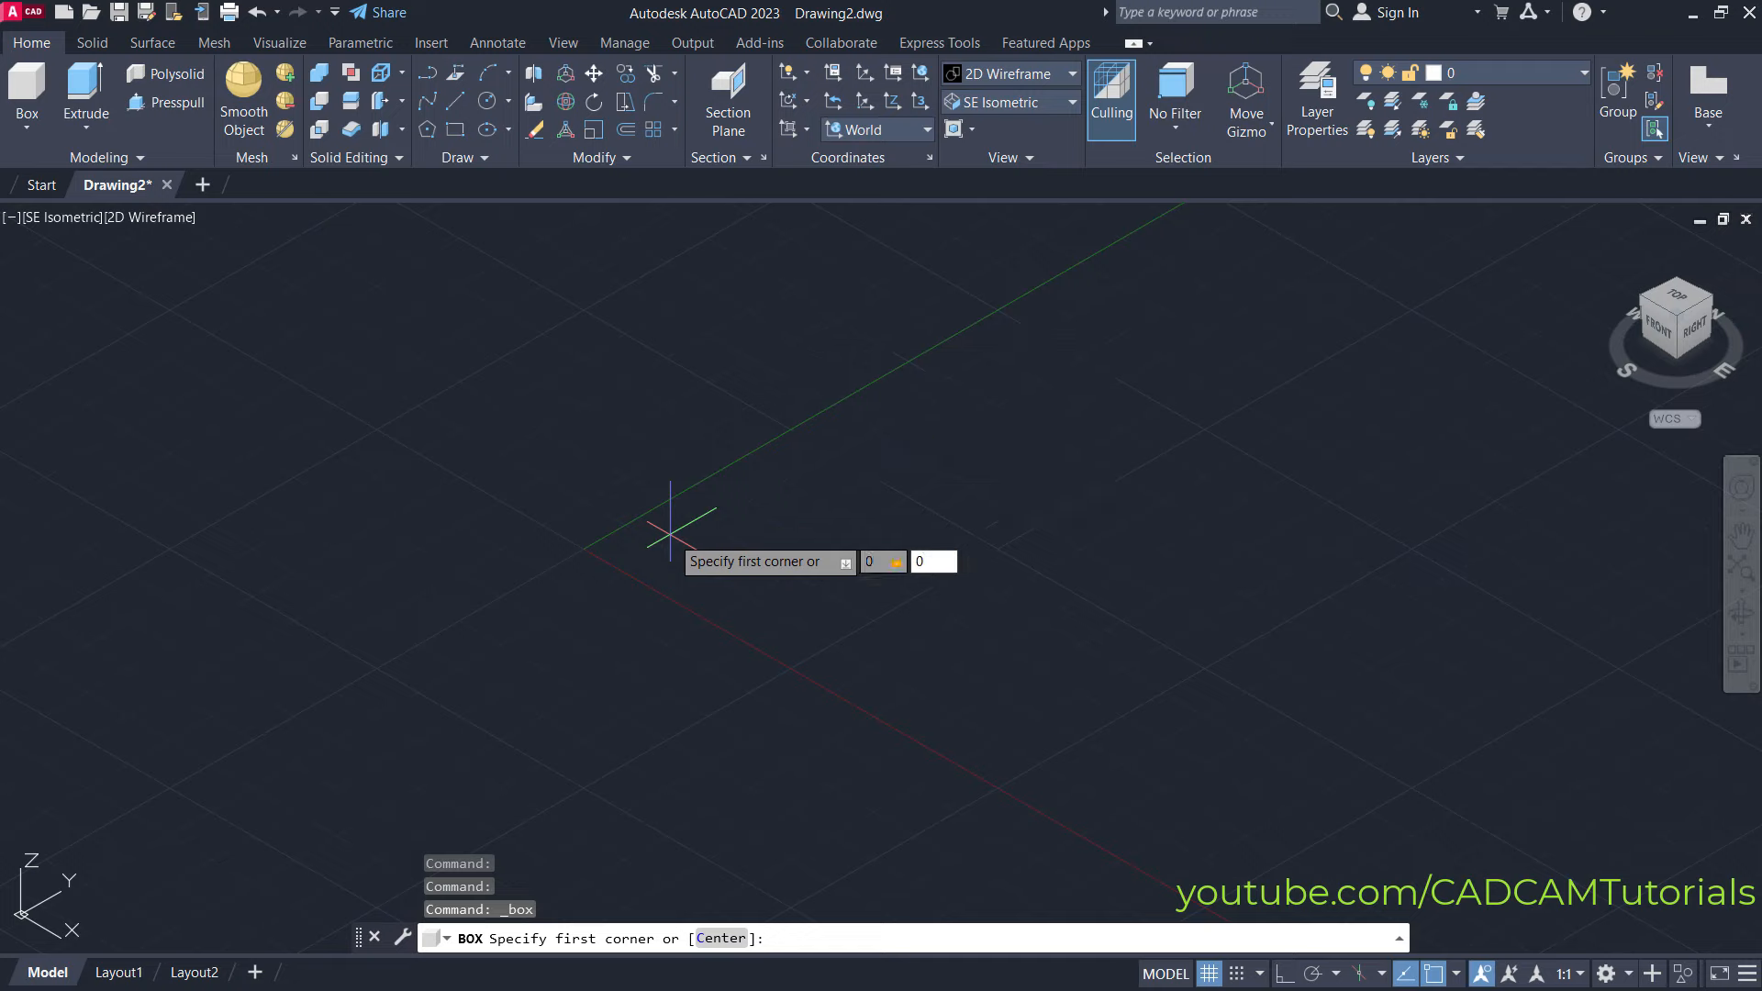
{"action": "key", "text": "Return"}
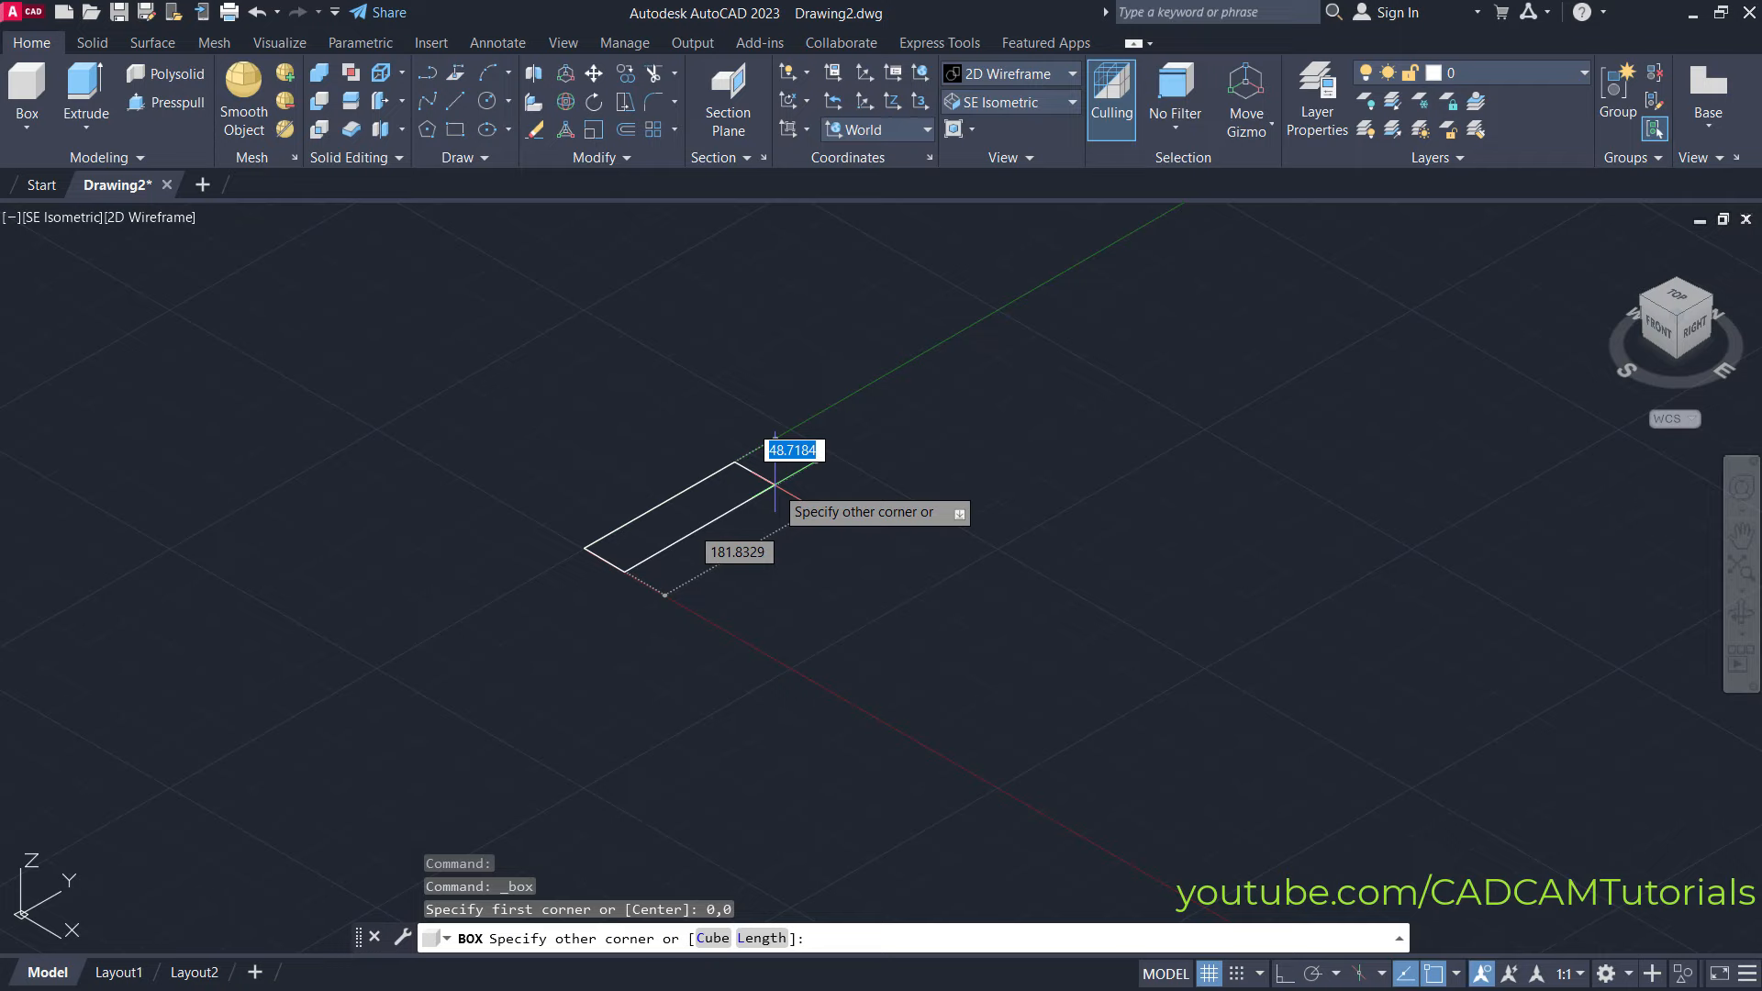
{"action": "type", "text": "10"}
{"action": "key", "text": "Tab"}
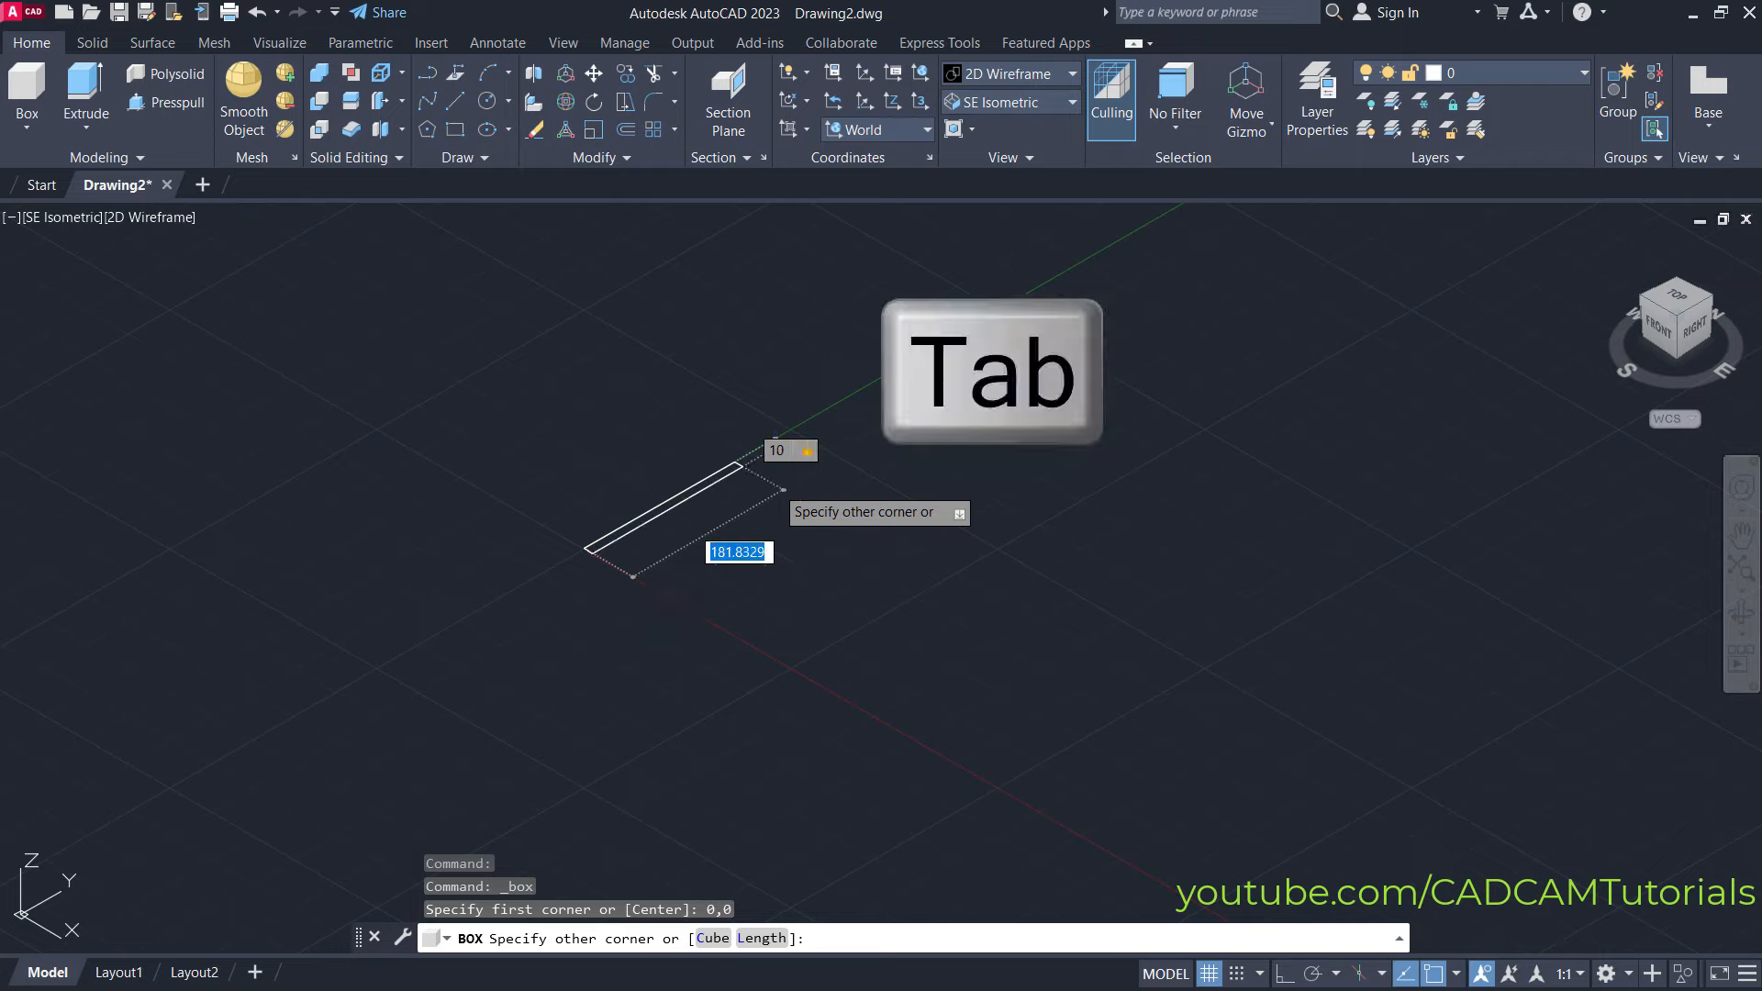
{"action": "type", "text": "6"}
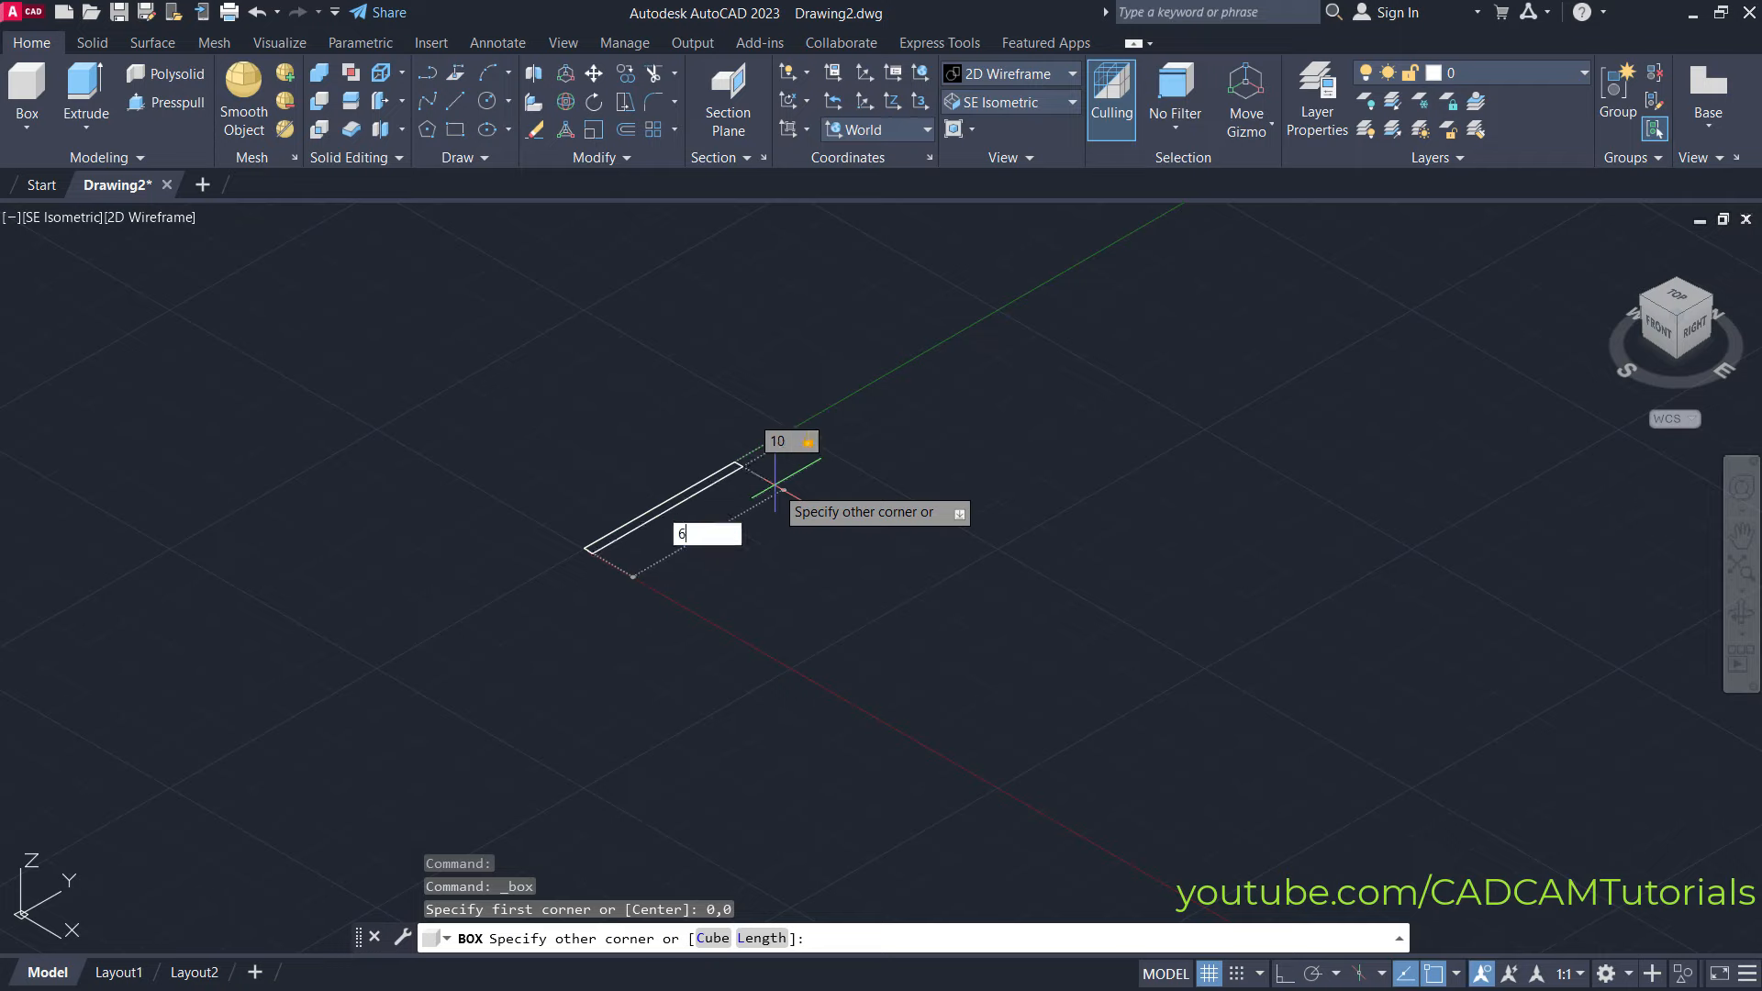
{"action": "type", "text": "9"}
{"action": "key", "text": "Return"}
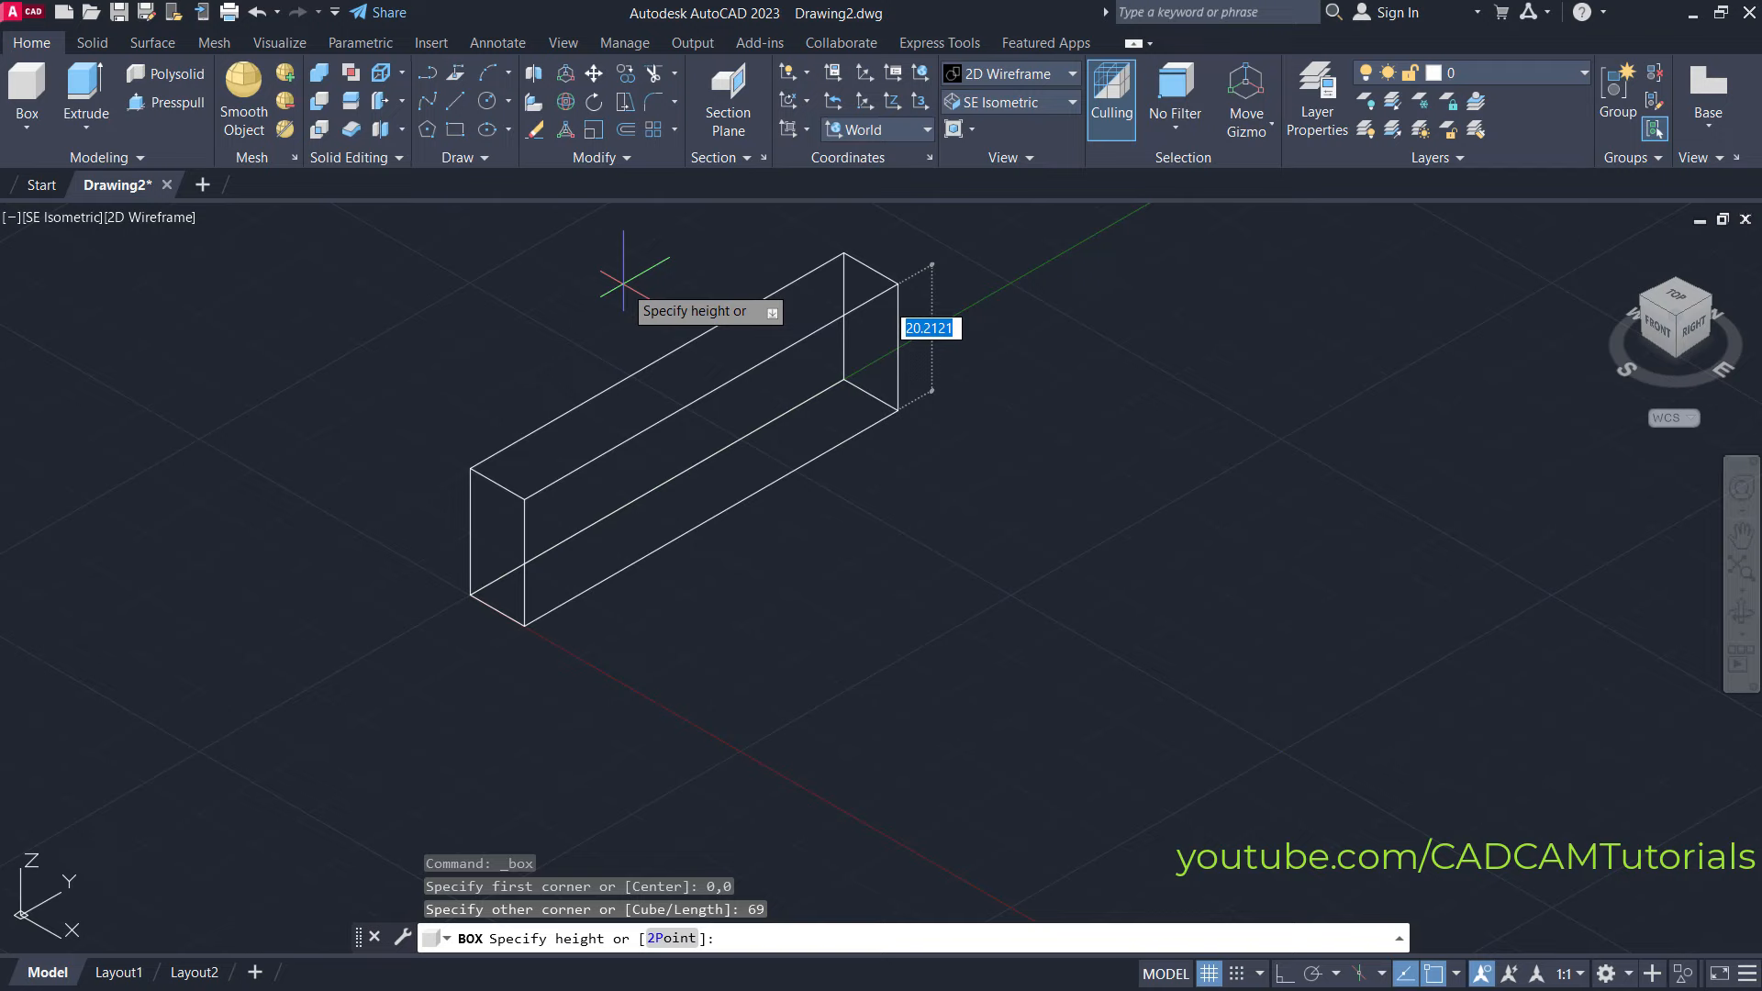
{"action": "type", "text": "45"}
{"action": "key", "text": "Return"}
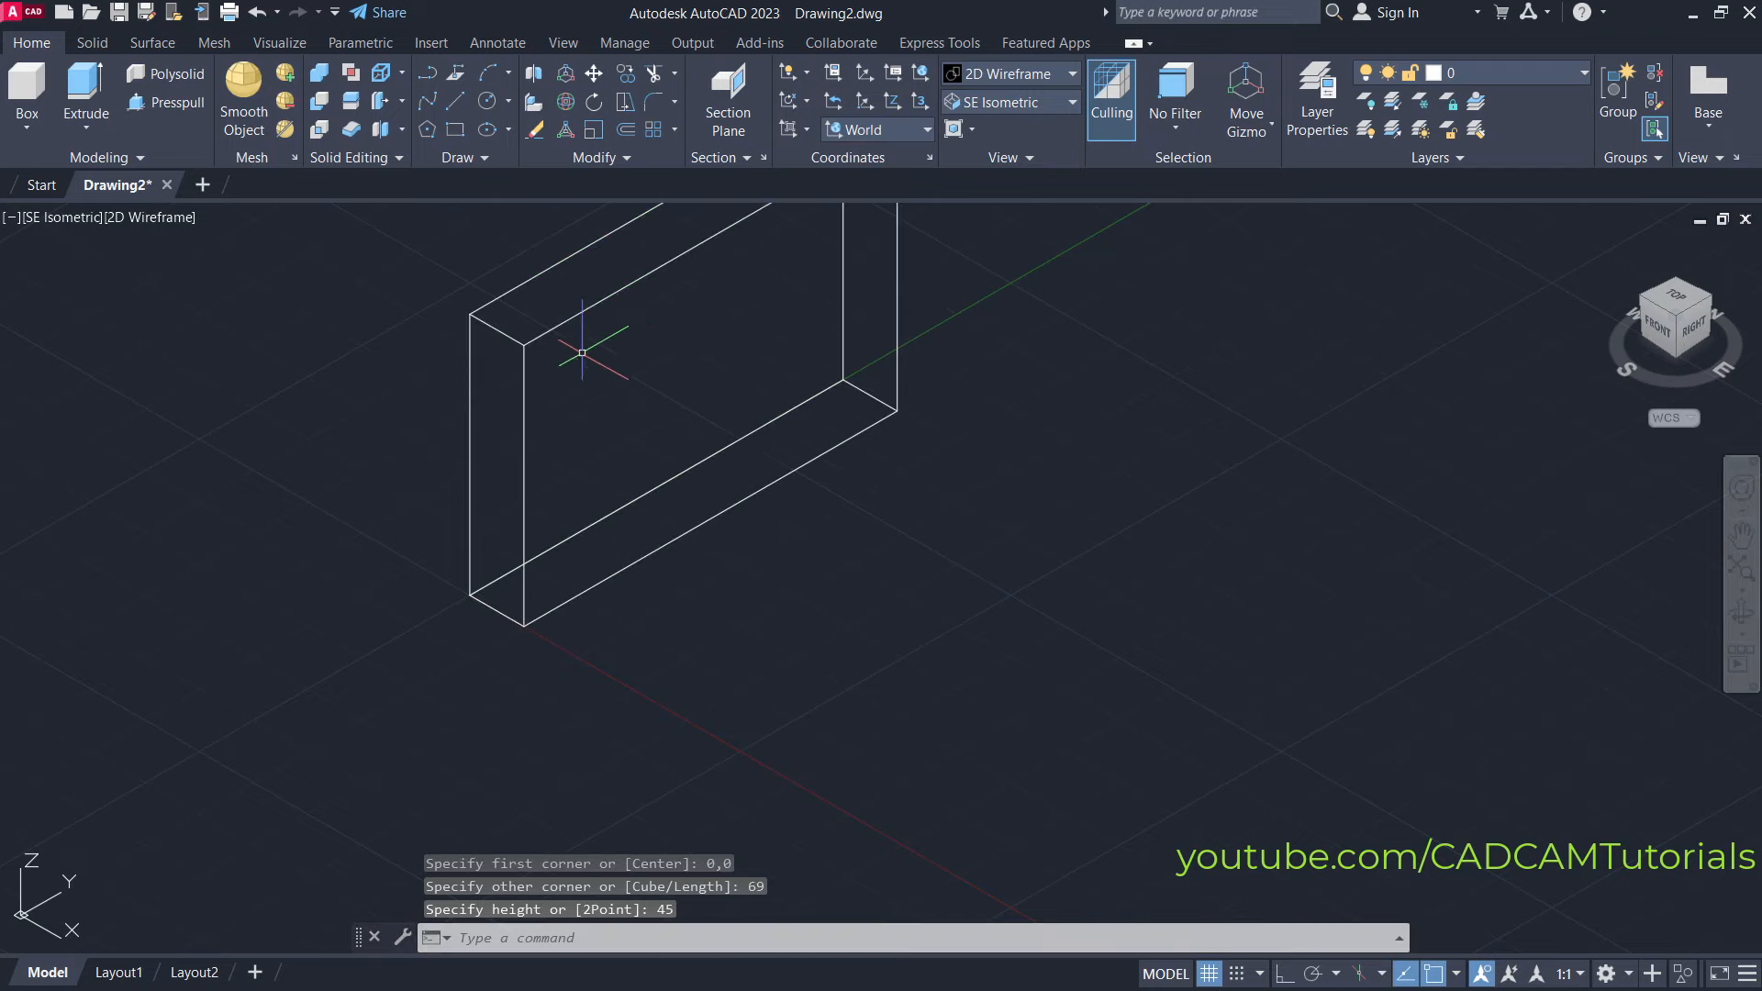
{"action": "mouse_move", "coordinate": [933, 362]}
{"action": "middle_mouse_down"}
{"action": "mouse_move", "coordinate": [908, 437]}
{"action": "mouse_move", "coordinate": [1042, 728]}
{"action": "mouse_move", "coordinate": [1349, 736]}
{"action": "middle_mouse_up"}
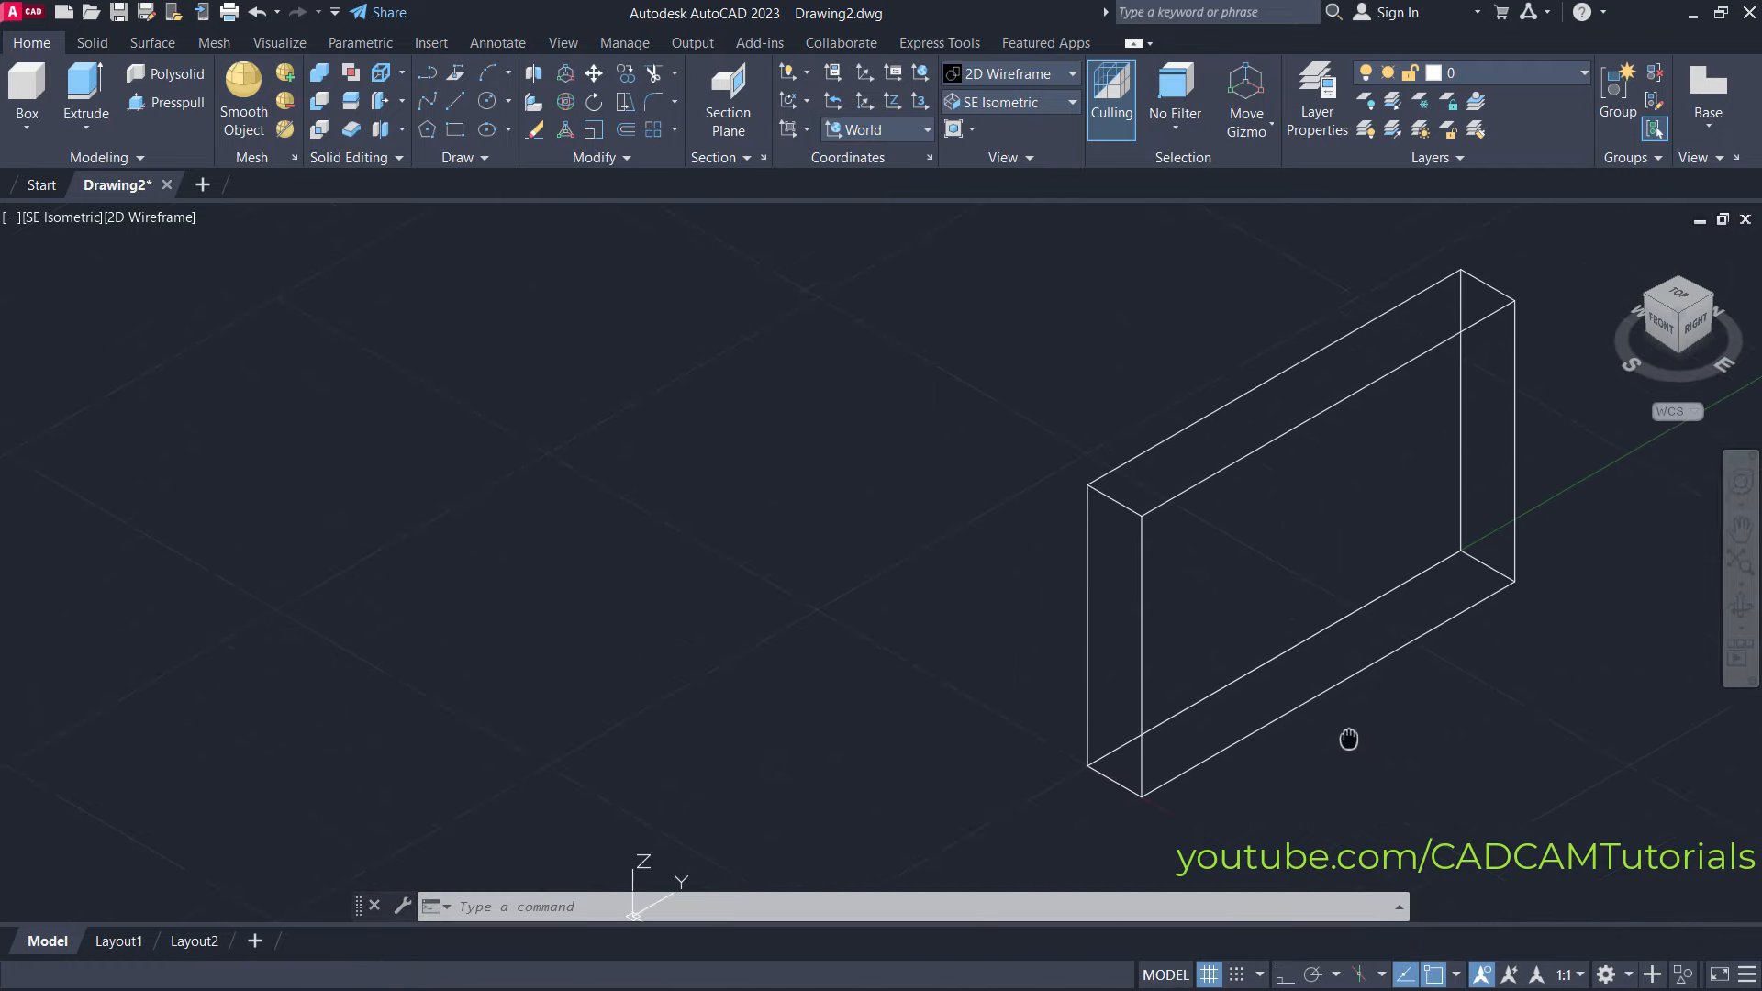
Consult the bracket drawing in Adobe Reader and display the plate model in the Shaded with edges visual style
{"action": "key", "text": "alt+Tab"}
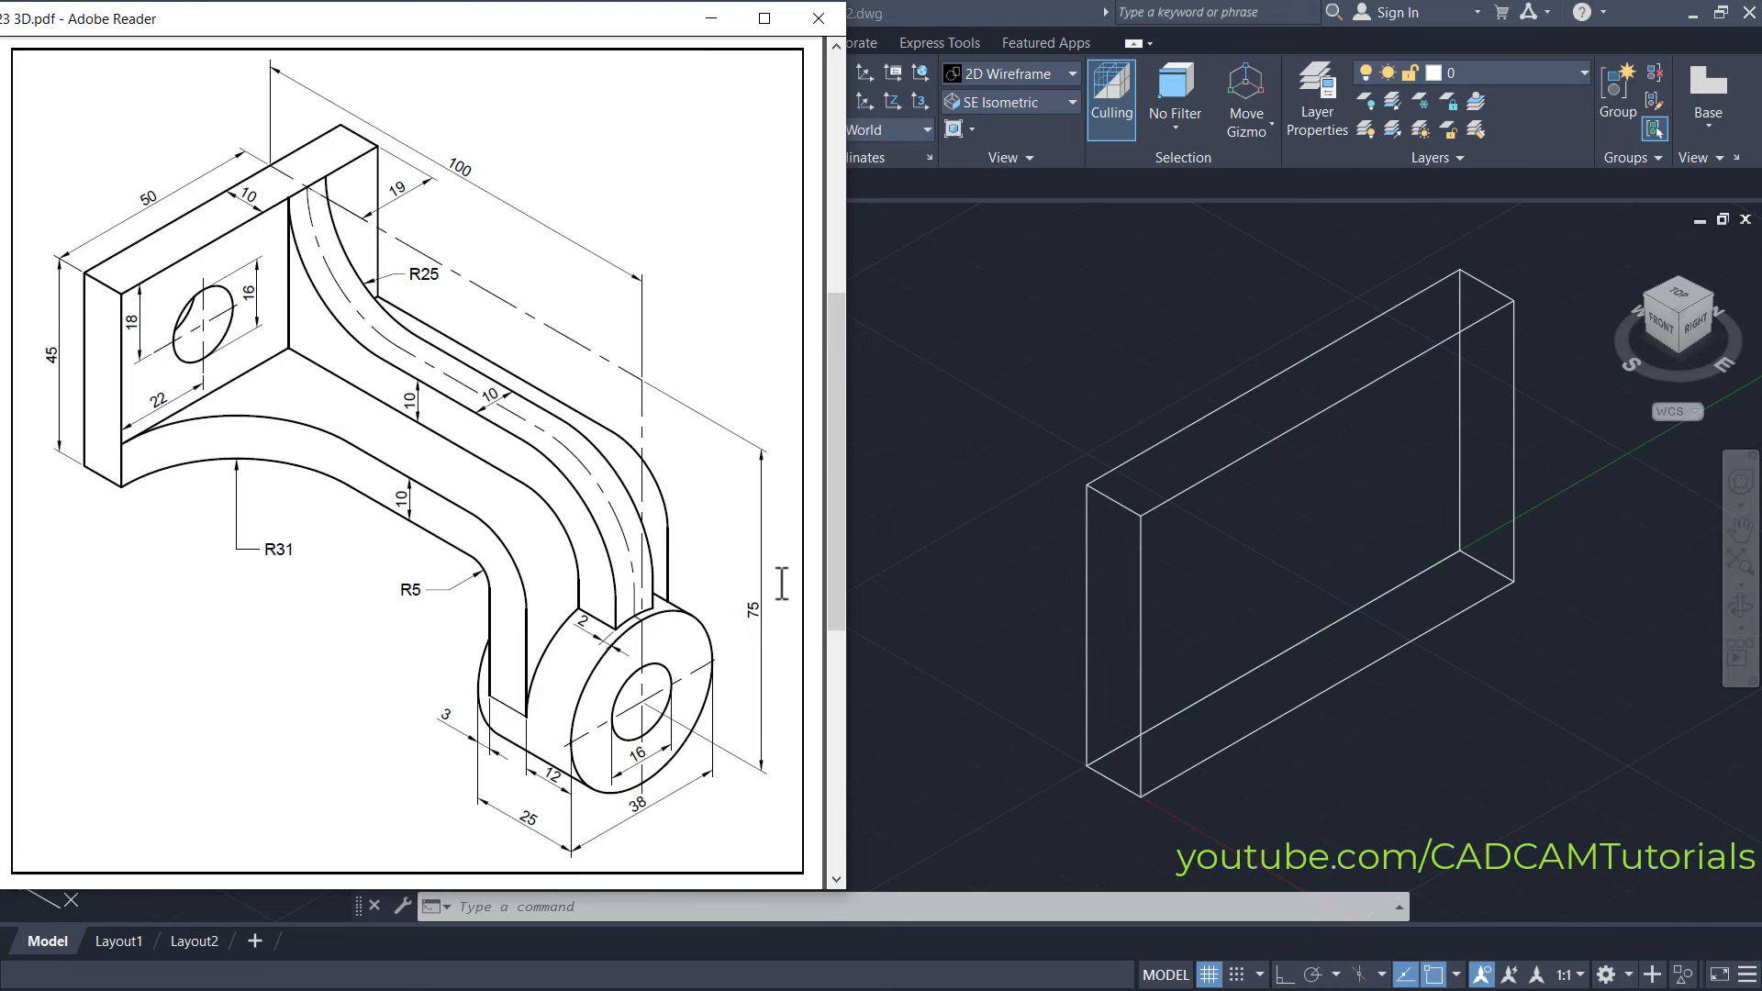
{"action": "left_click", "coordinate": [1103, 585]}
{"action": "middle_click_drag", "start_coordinate": [1103, 586], "coordinate": [775, 566]}
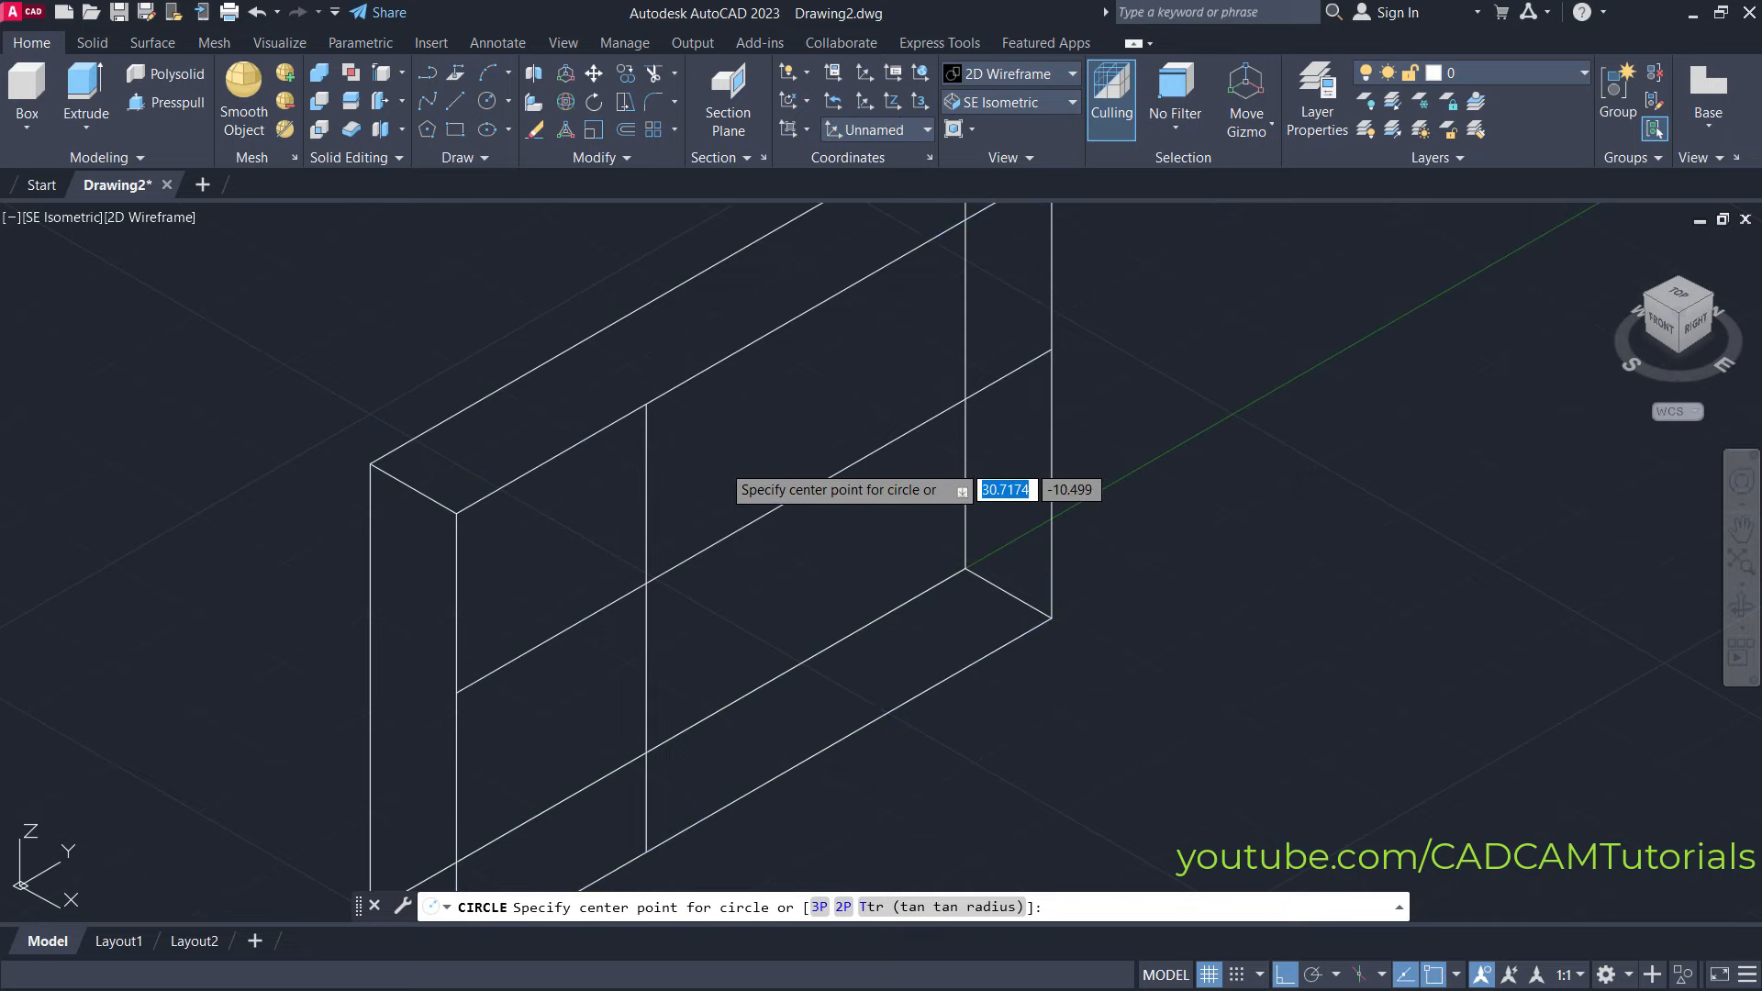
{"action": "left_click", "coordinate": [1010, 73]}
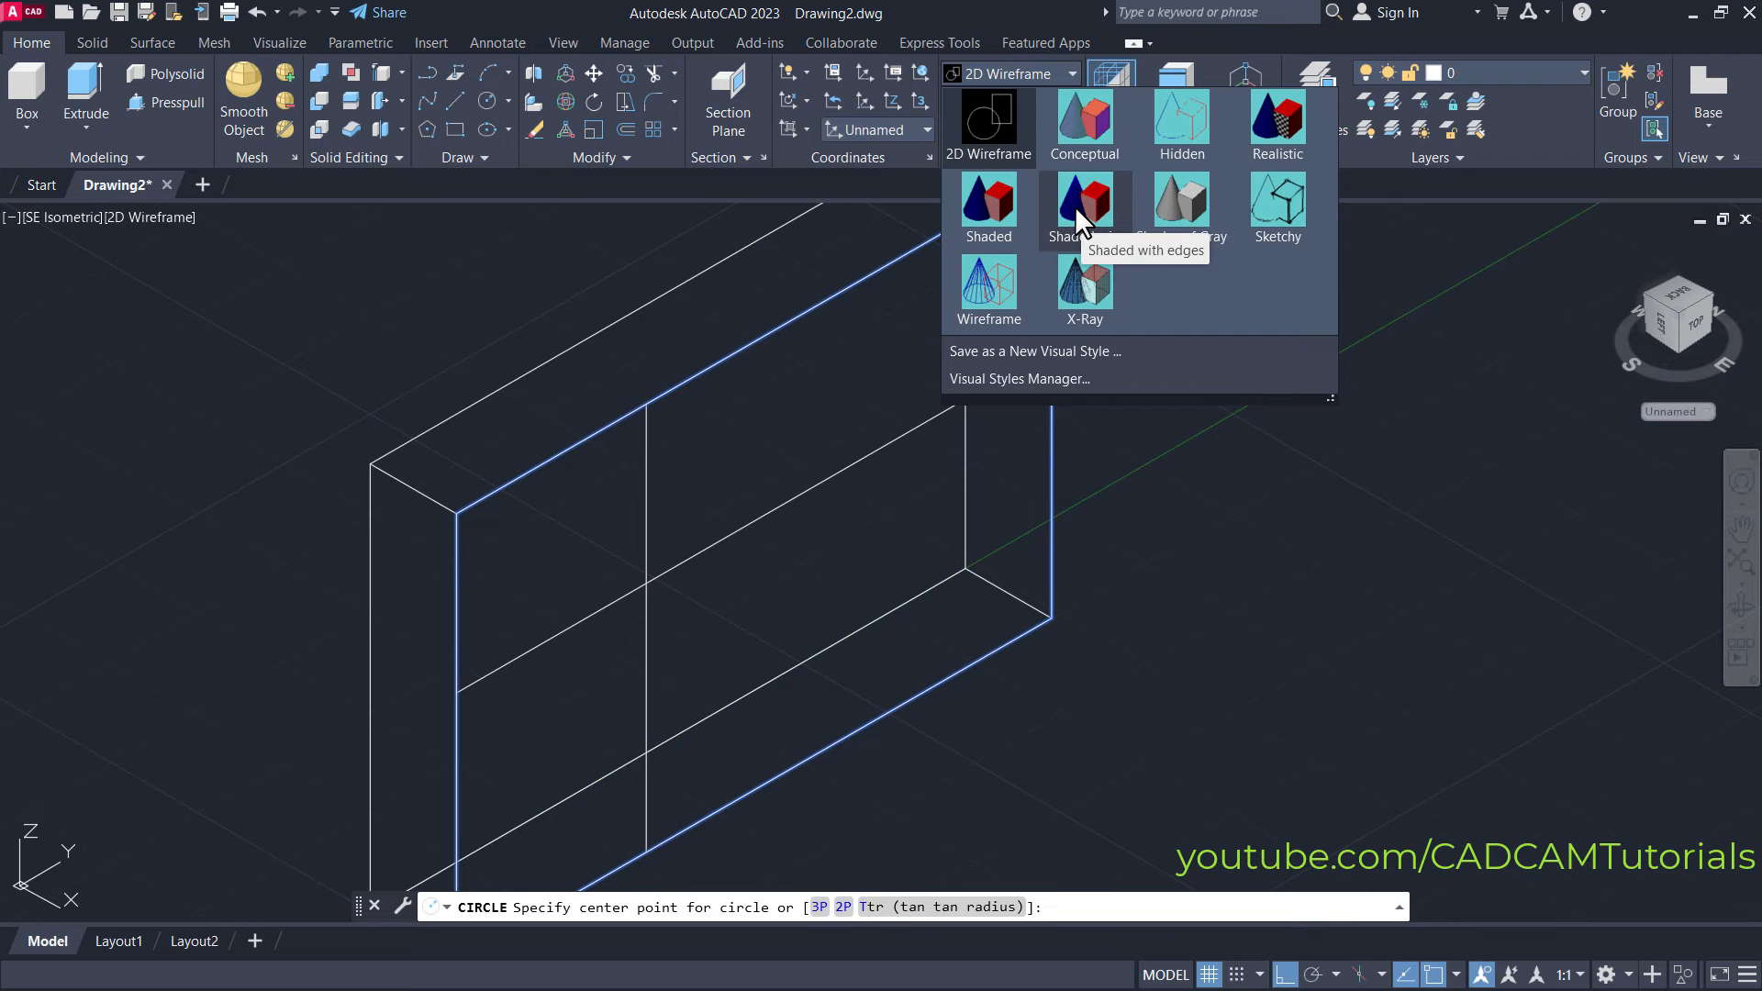
{"action": "left_click", "coordinate": [1076, 205]}
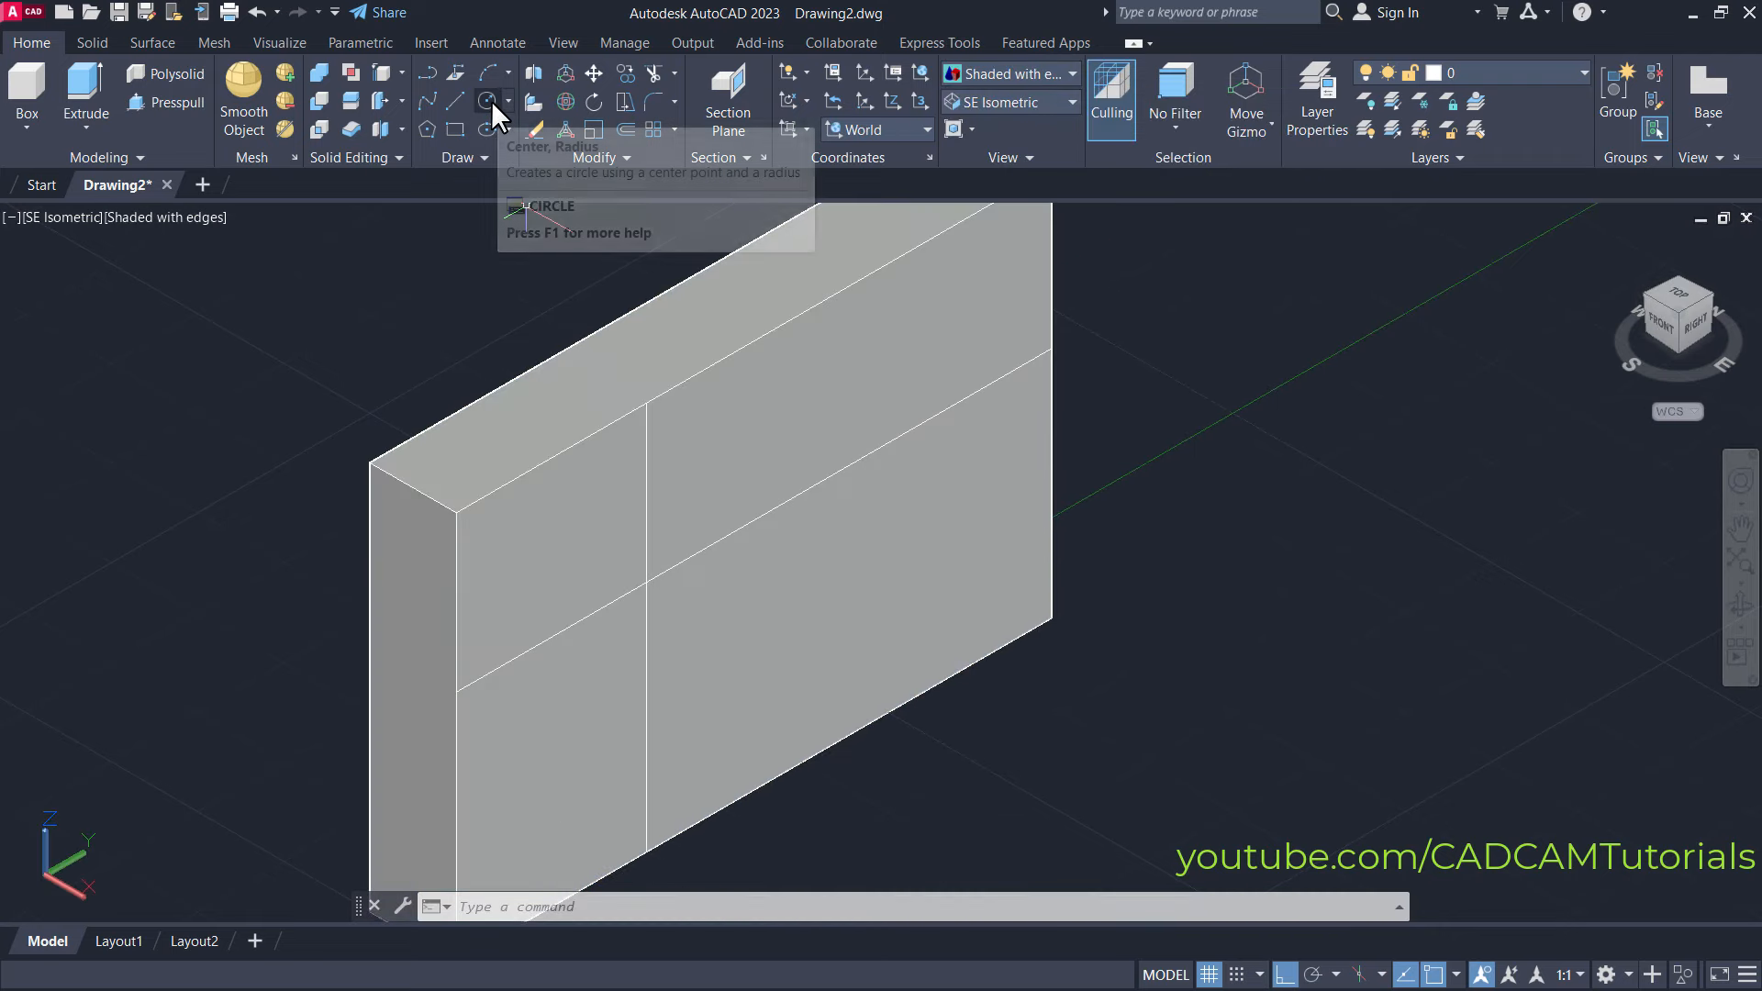
Start a center-radius circle, make the Dynamic UCS toggle available among the drafting aids, and leave Dynamic UCS switched on
{"action": "left_click", "coordinate": [490, 101]}
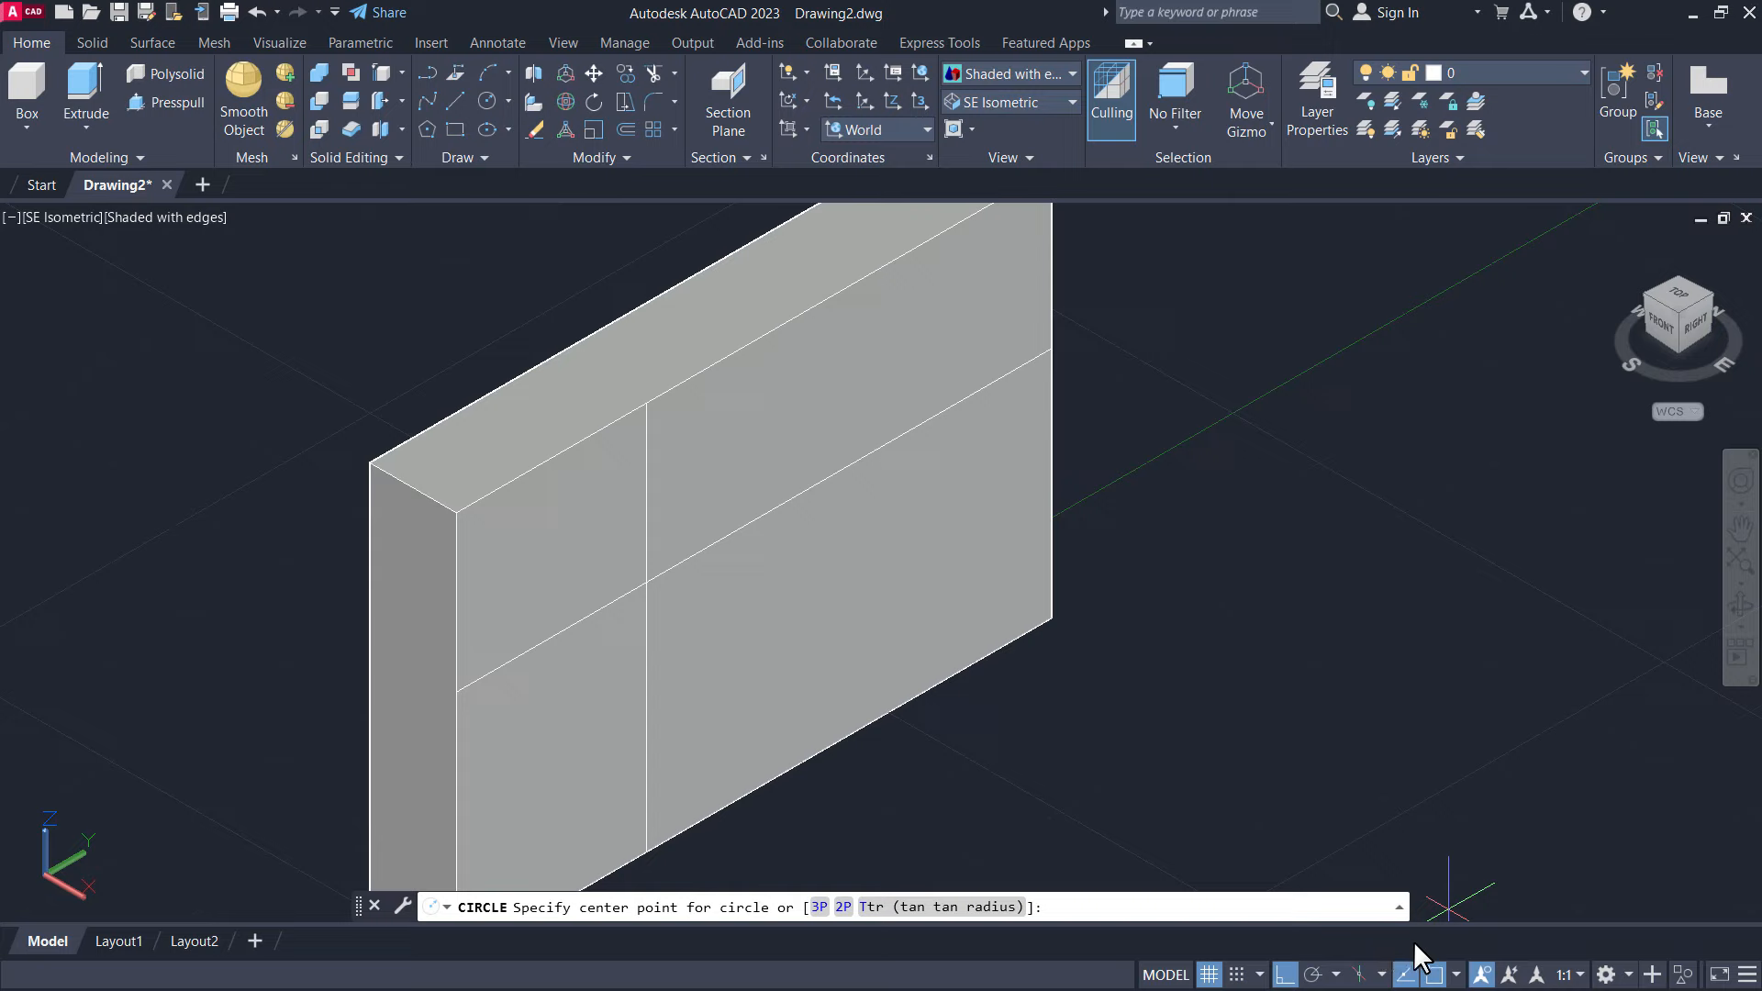
{"action": "left_click", "coordinate": [1748, 976]}
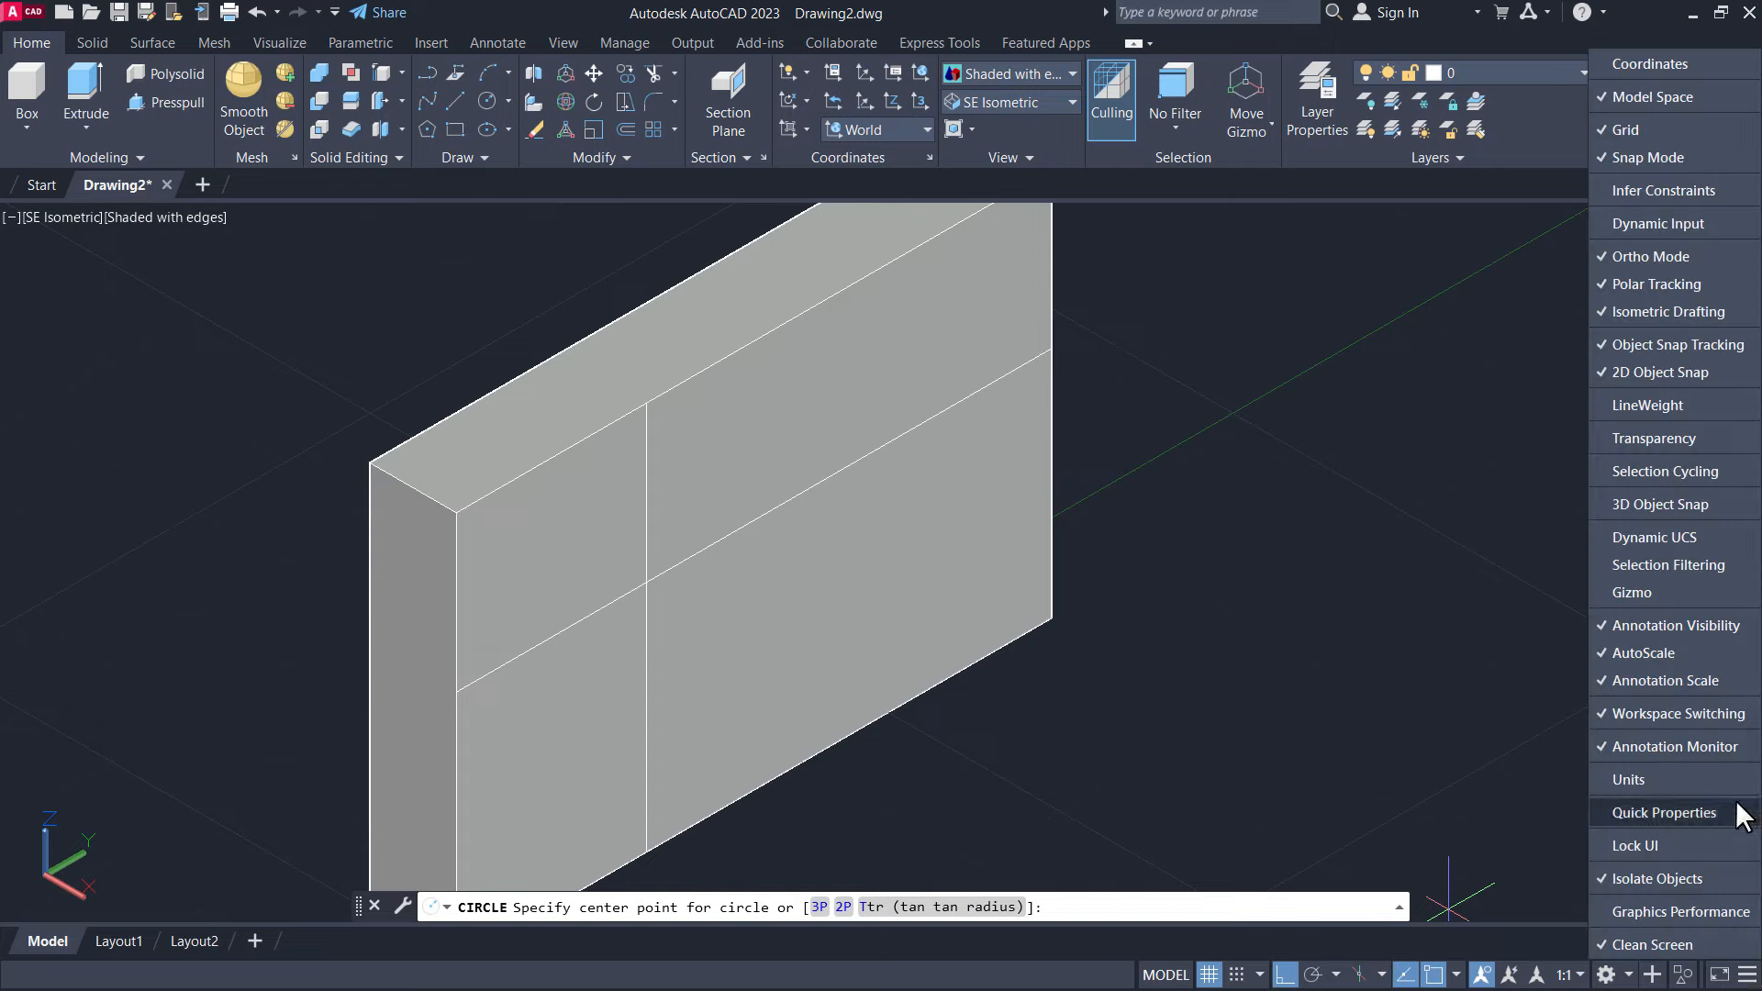
{"action": "left_click", "coordinate": [1649, 537]}
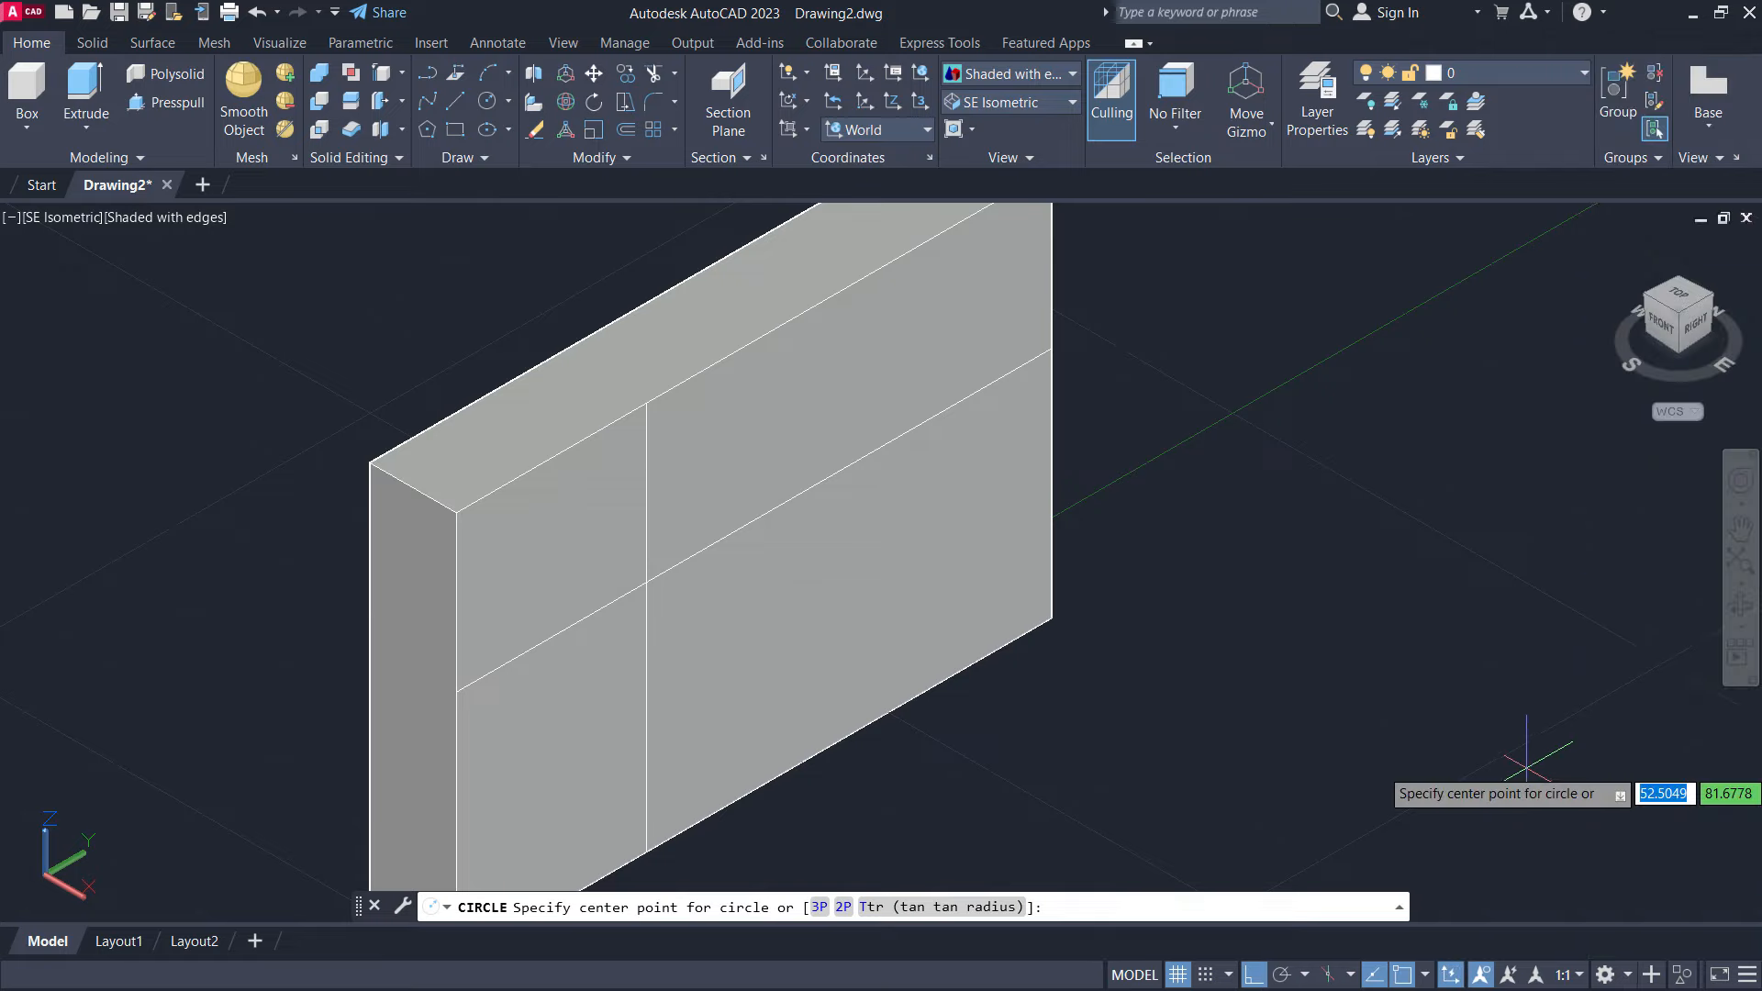
{"action": "left_click", "coordinate": [1450, 980]}
{"action": "left_click", "coordinate": [1455, 982]}
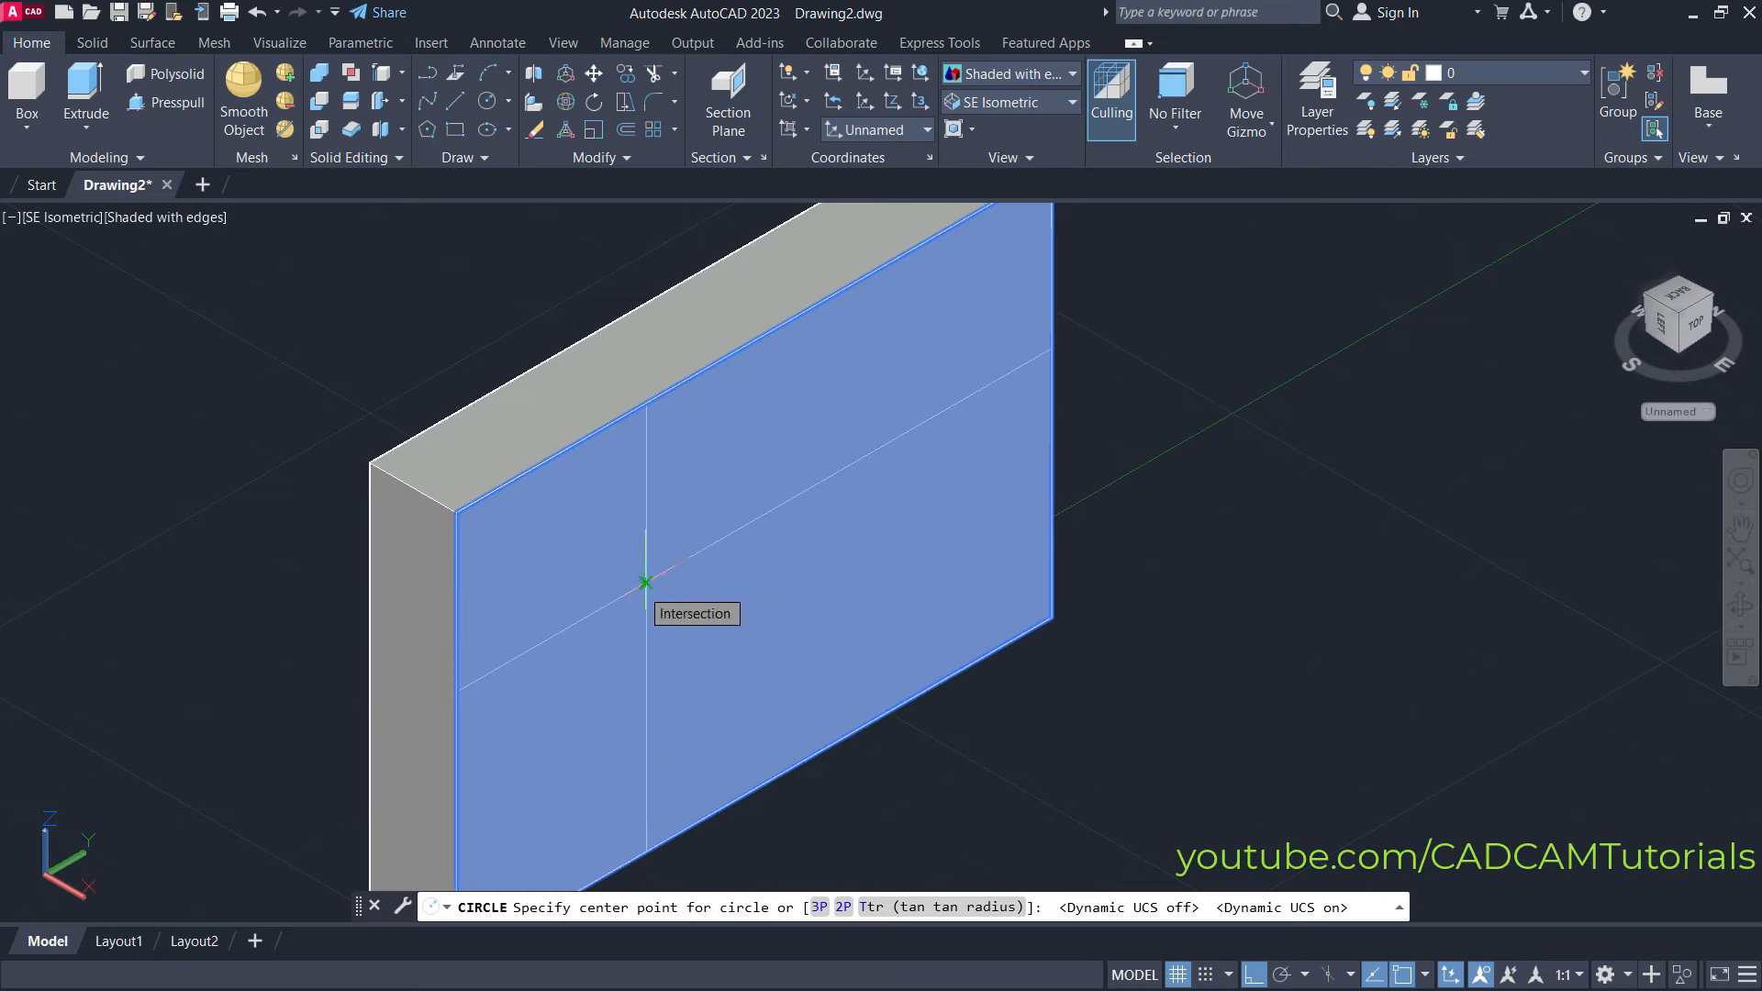
Draw a circle of radius 8 on the plate's large face, centred at the intersection of the two guide lines
{"action": "left_click", "coordinate": [646, 582]}
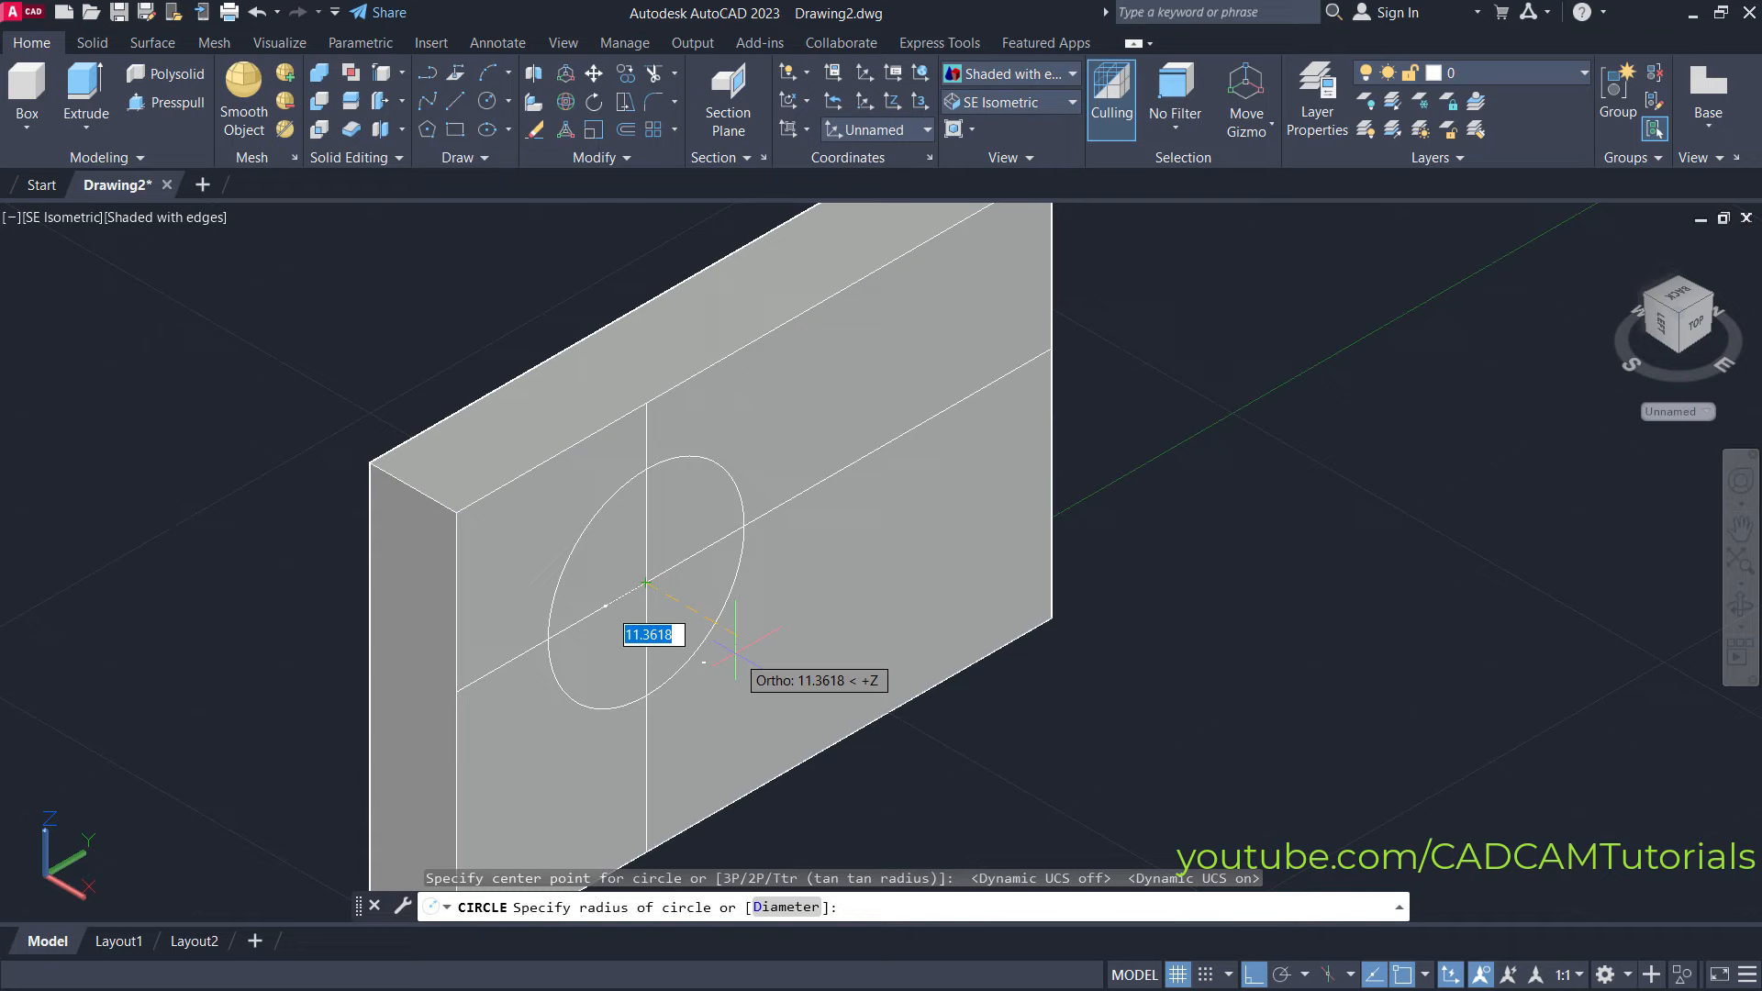
{"action": "type", "text": "8"}
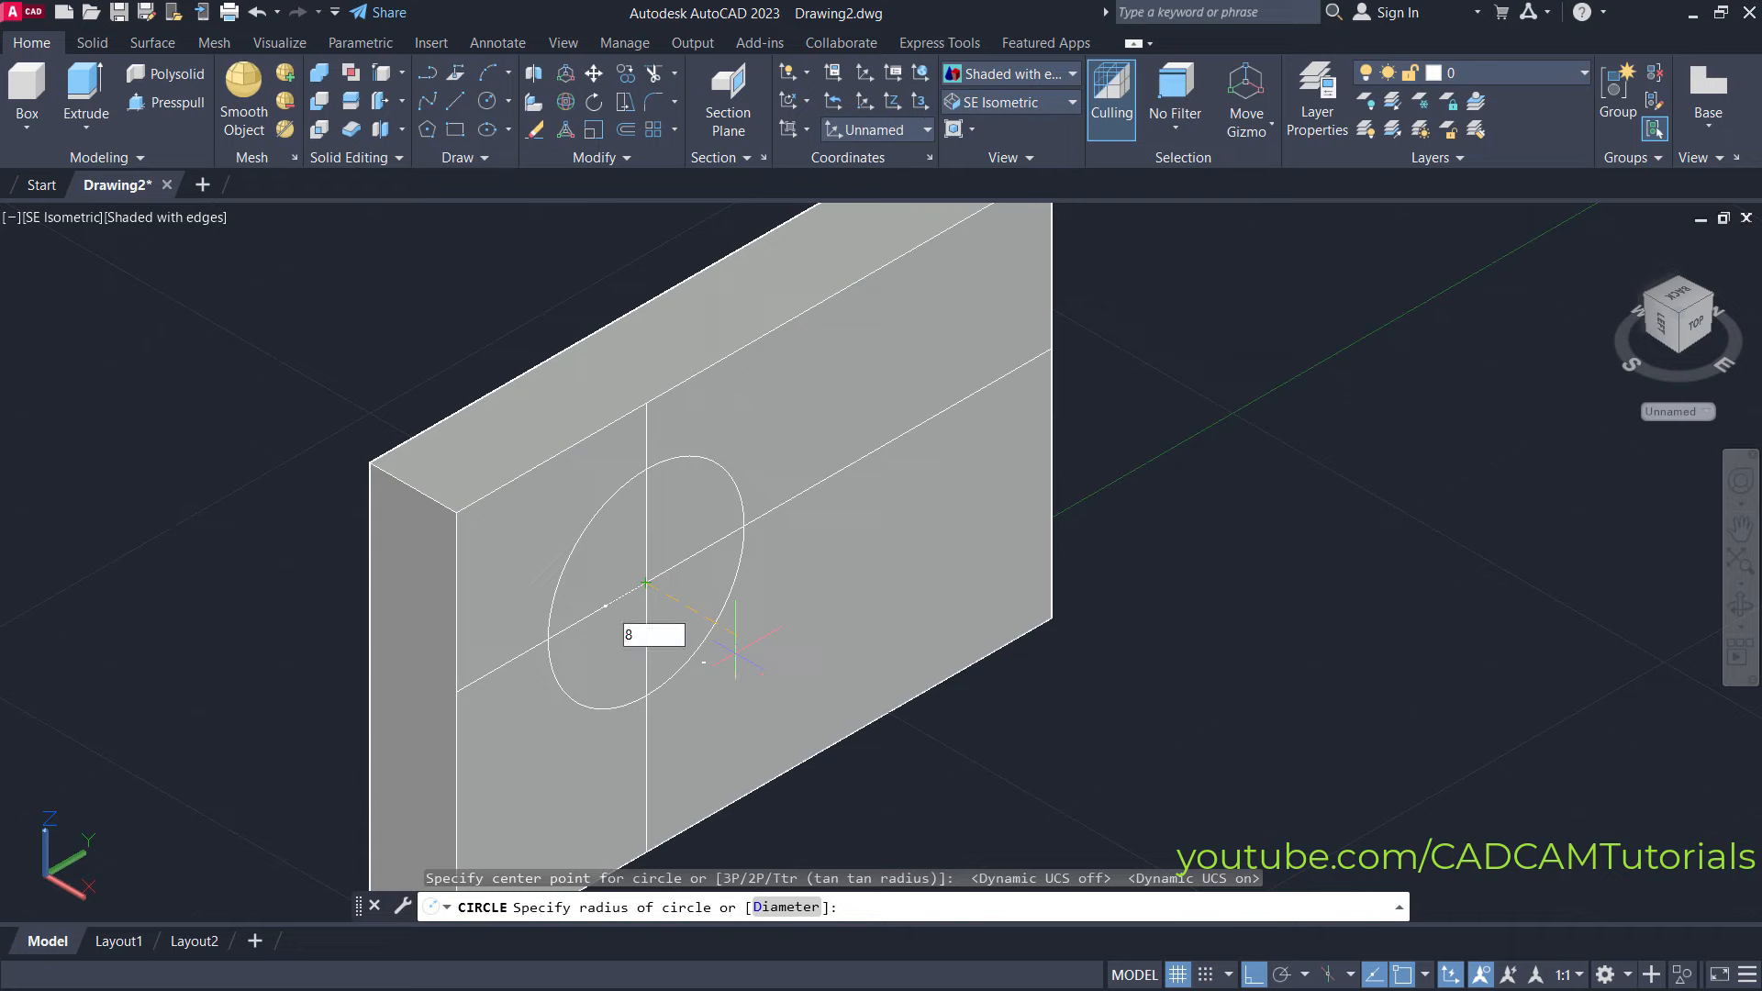
{"action": "key", "text": "Return"}
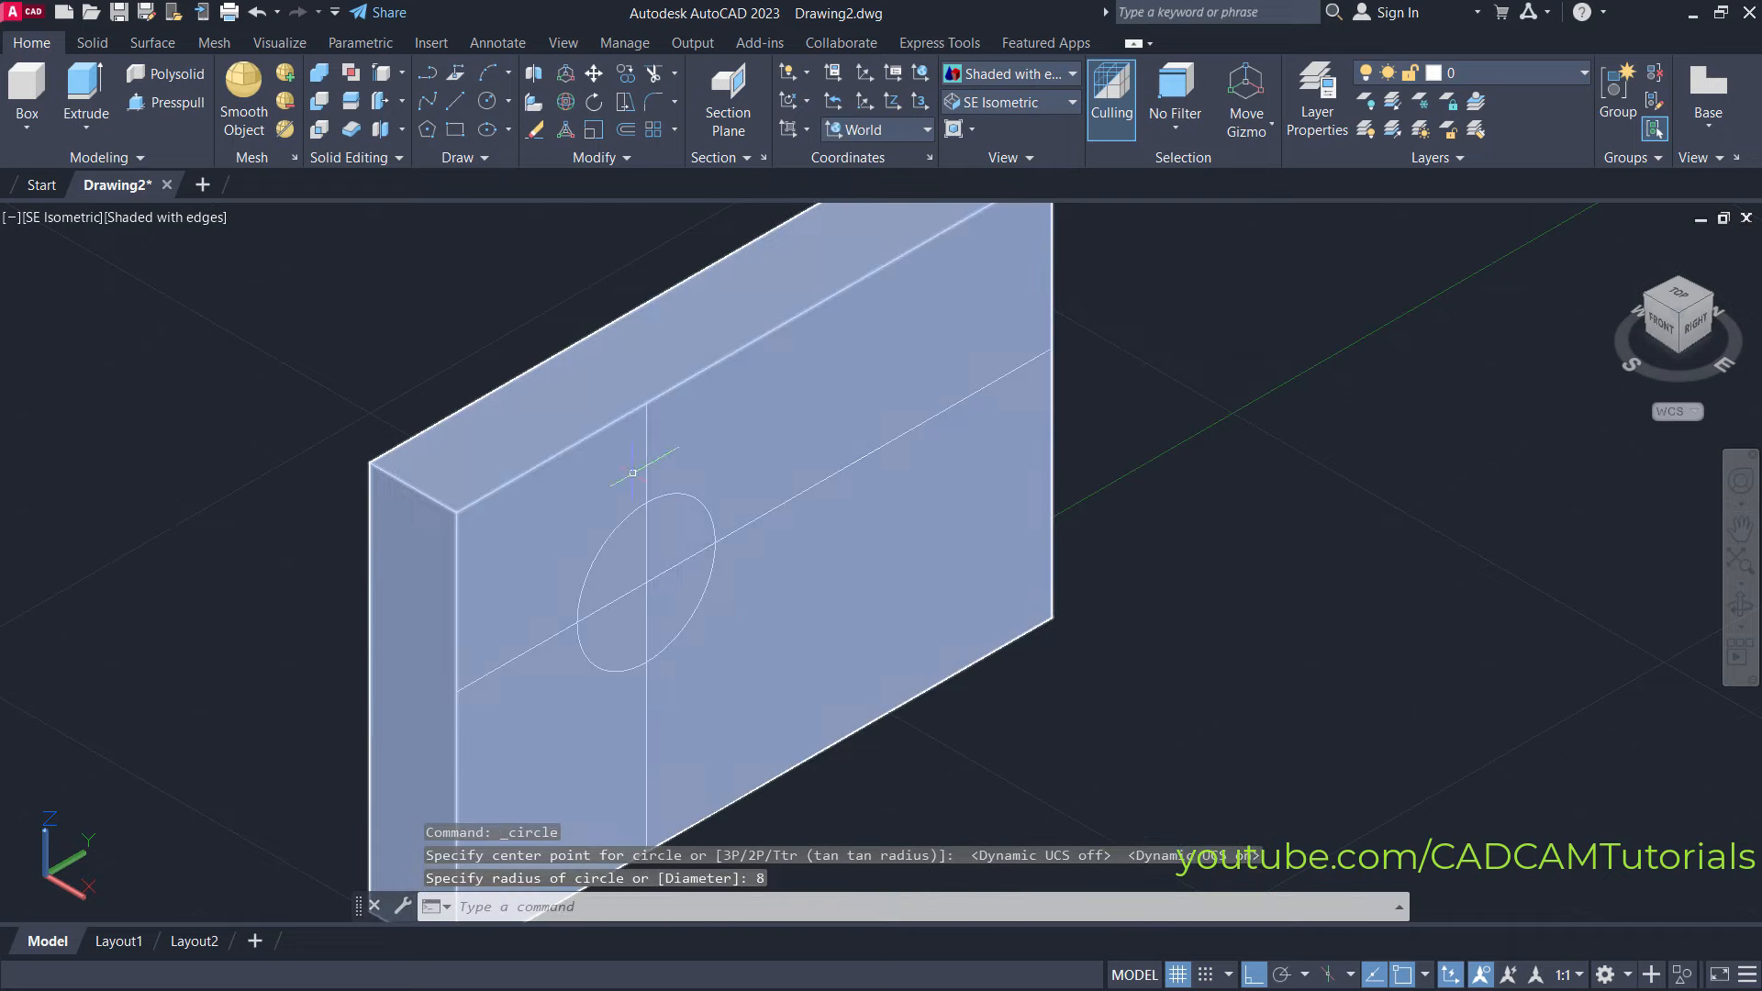
Erase the vertical and horizontal guide lines crossing at the circle's centre on the plate's large face
{"action": "type", "text": "e"}
{"action": "key", "text": "Return"}
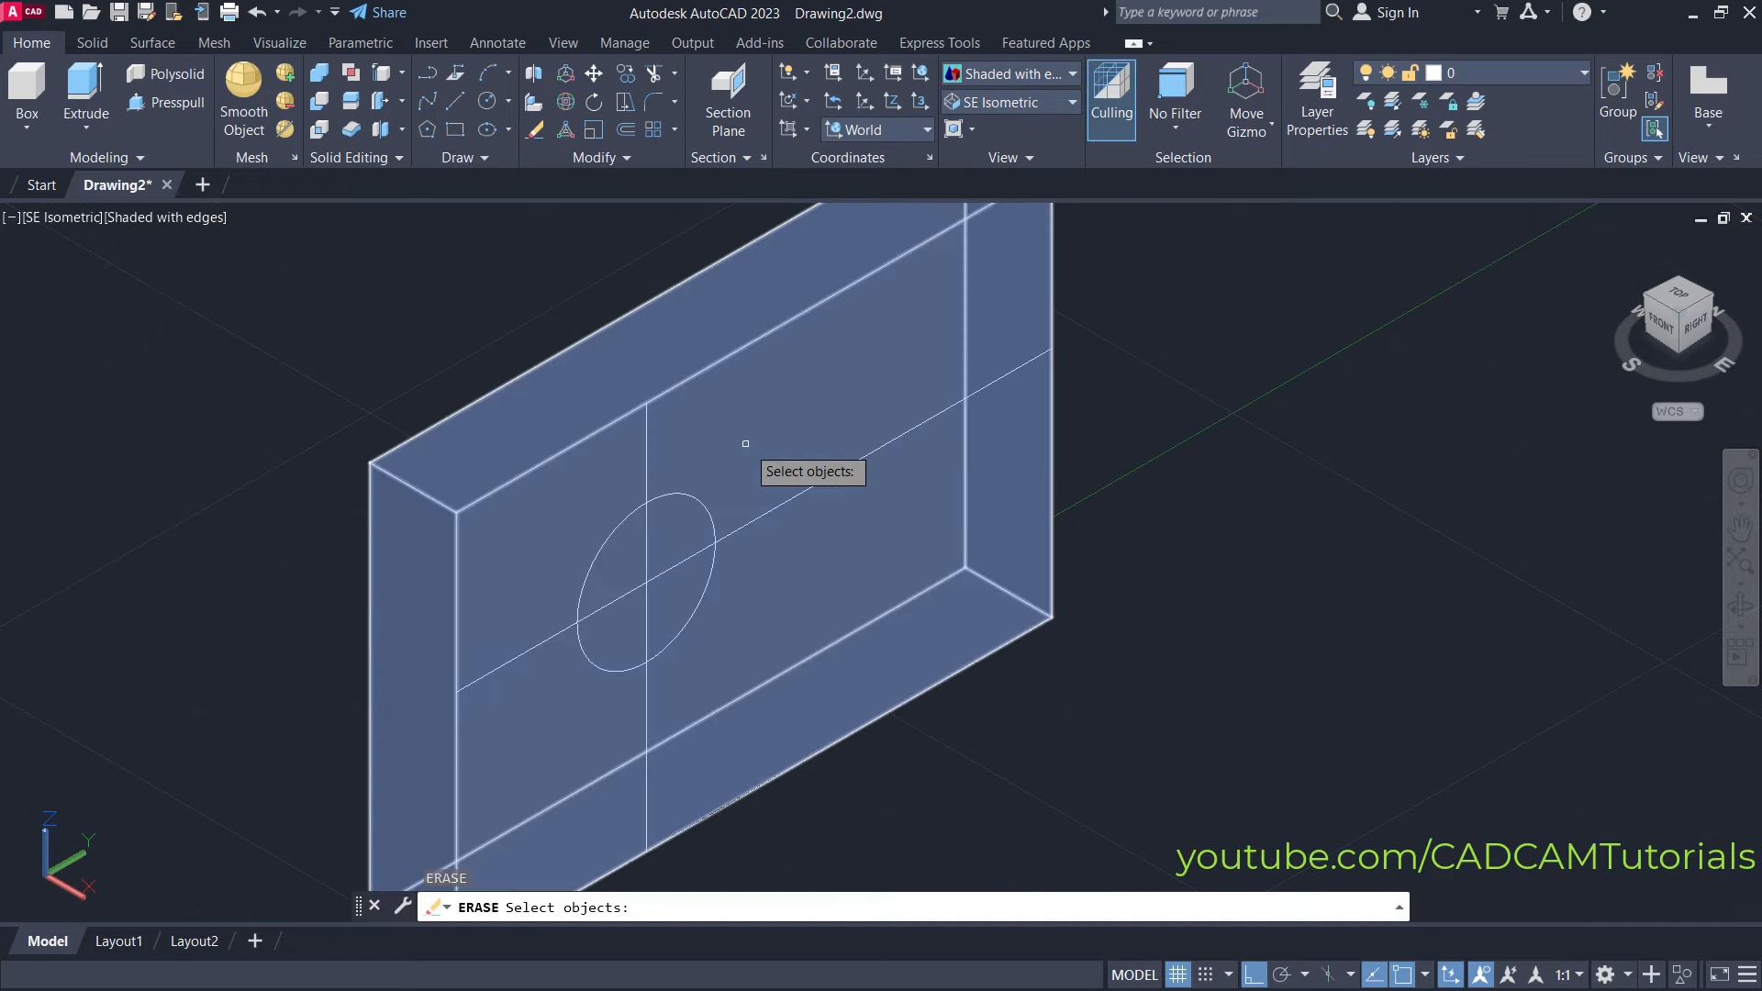
{"action": "left_click", "coordinate": [648, 445]}
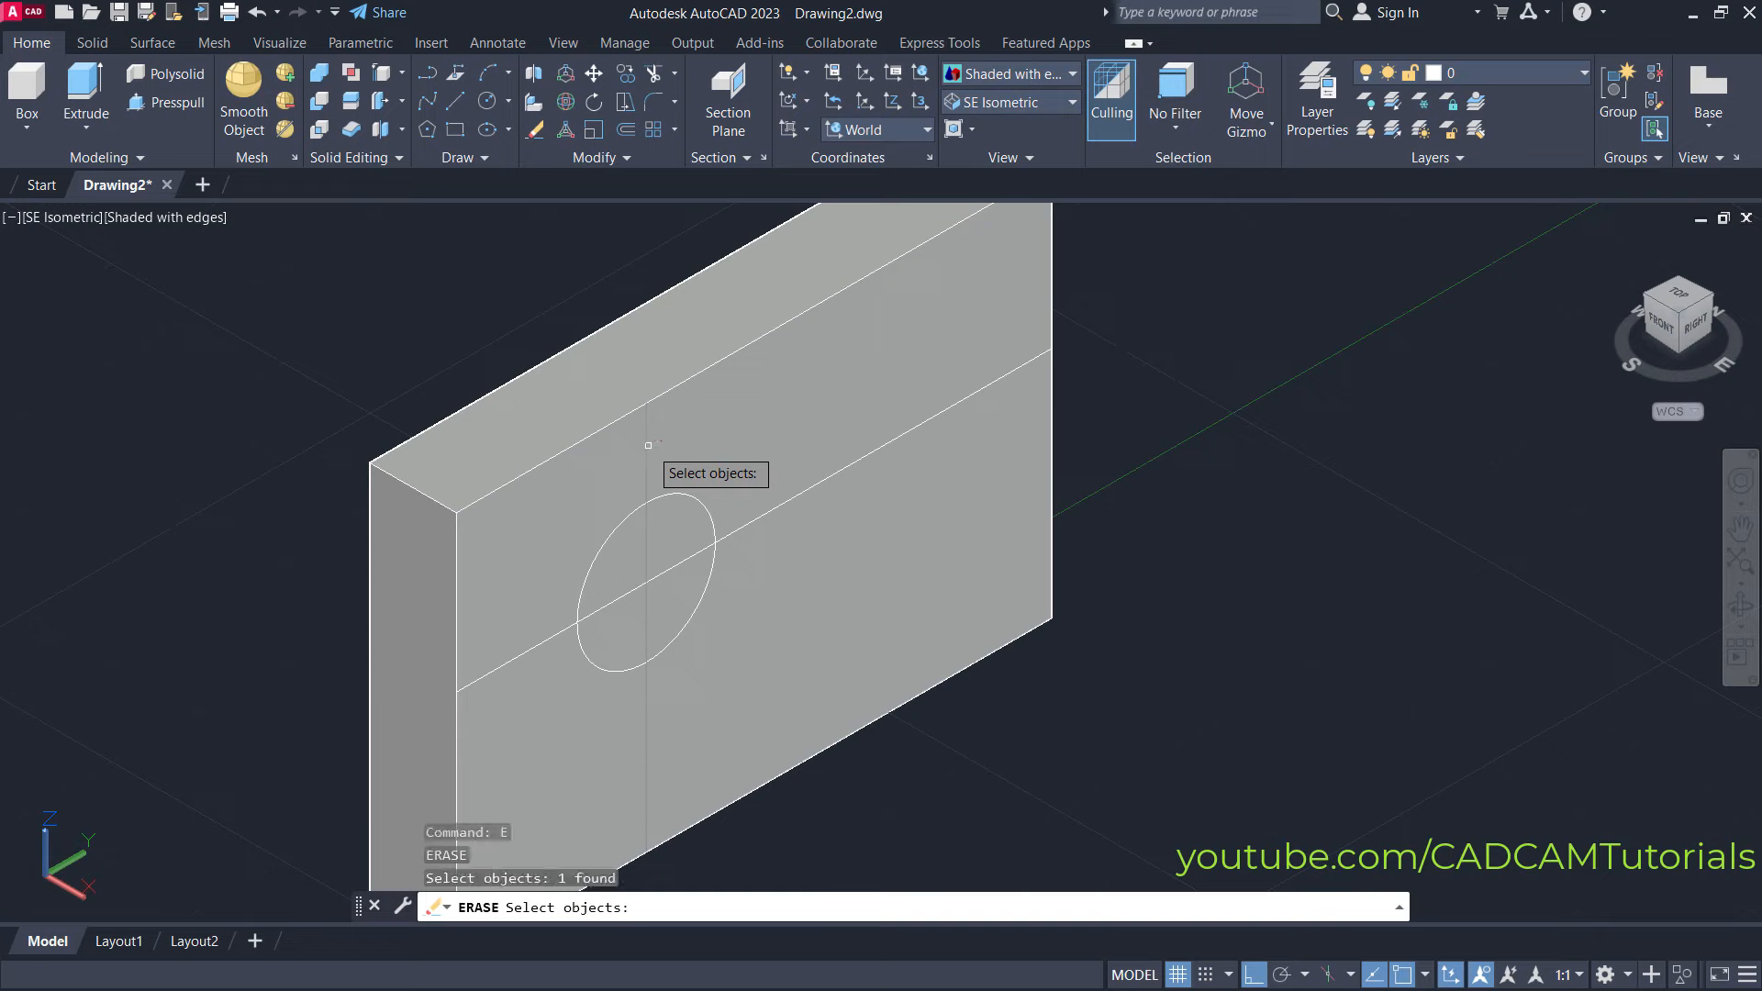
{"action": "left_click", "coordinate": [738, 527]}
{"action": "key", "text": "Return"}
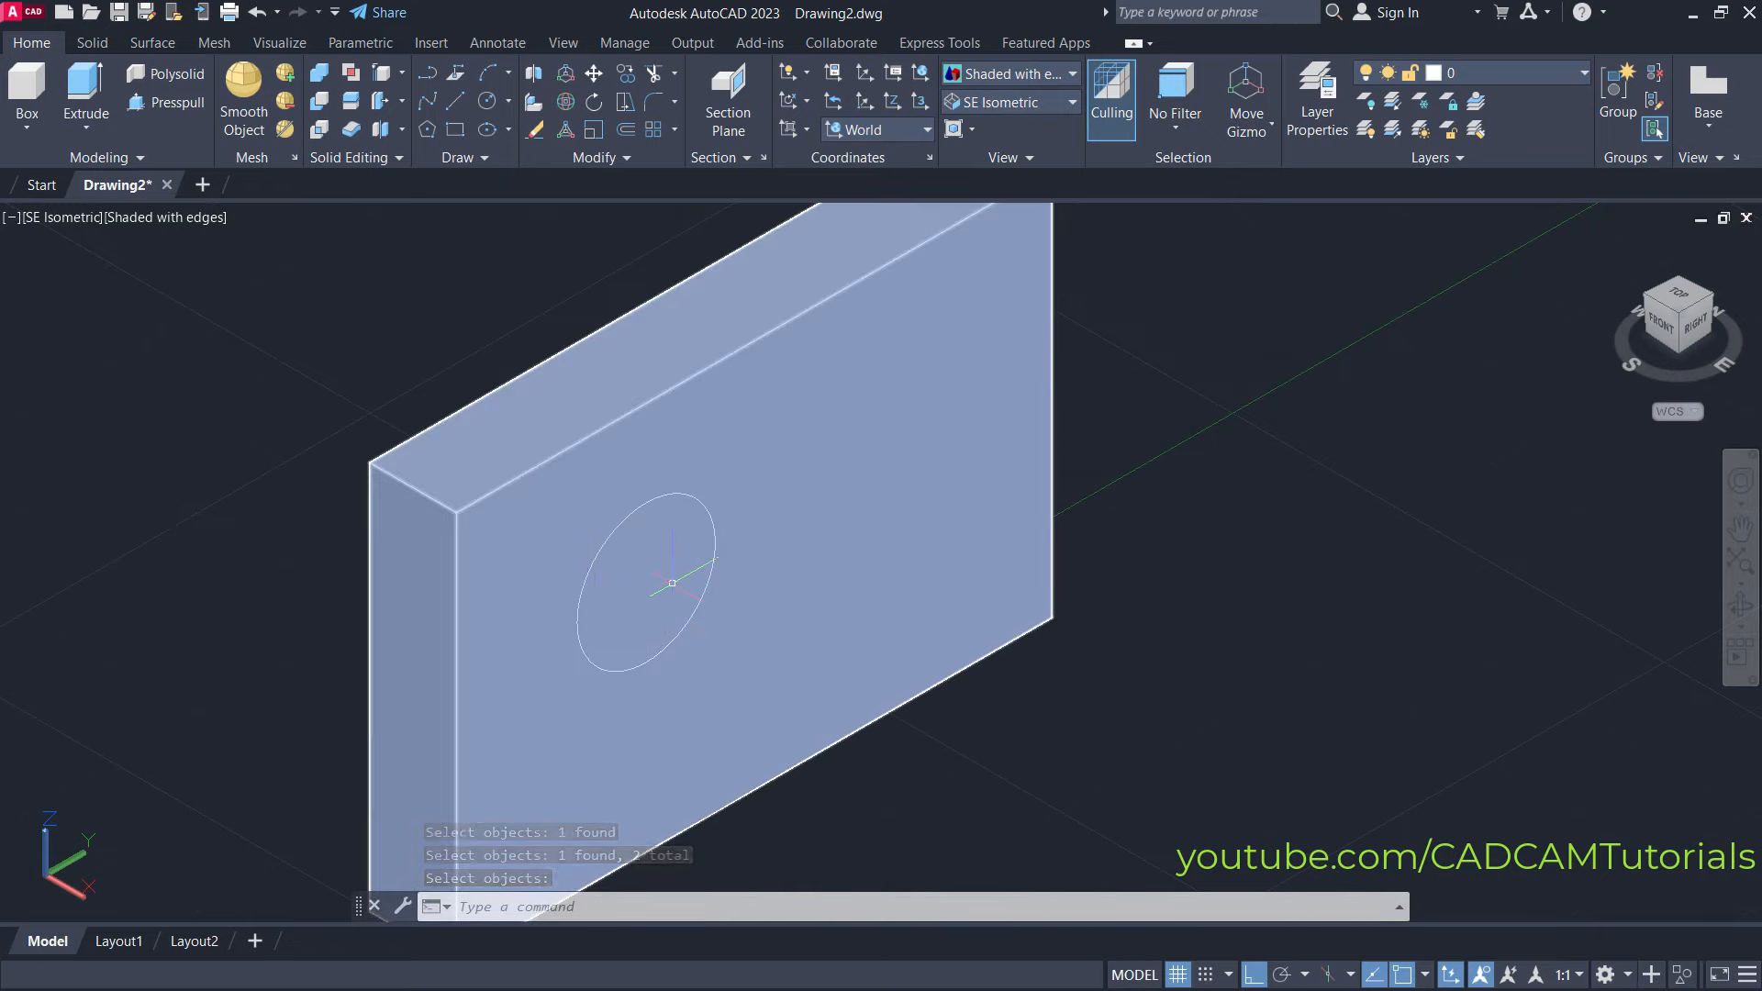
Cut the hole through the back plate by using Presspull on the circular area, pushing it past the rear face
{"action": "left_click", "coordinate": [168, 102]}
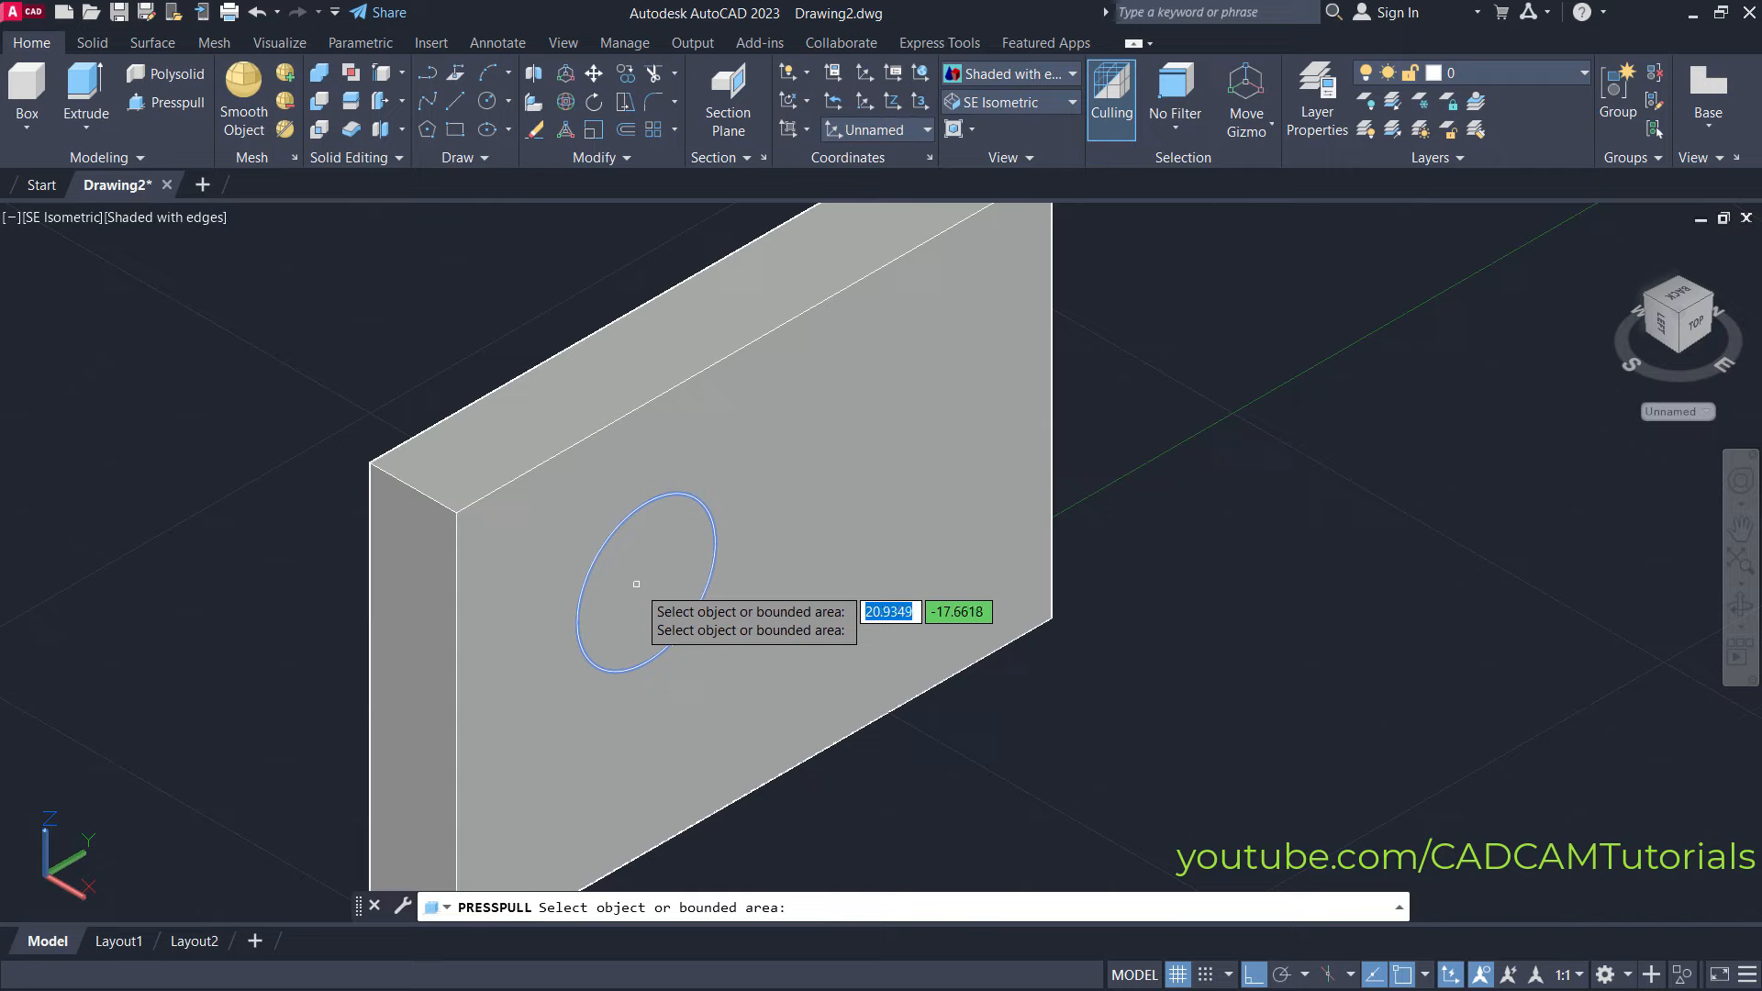
{"action": "left_click", "coordinate": [636, 583]}
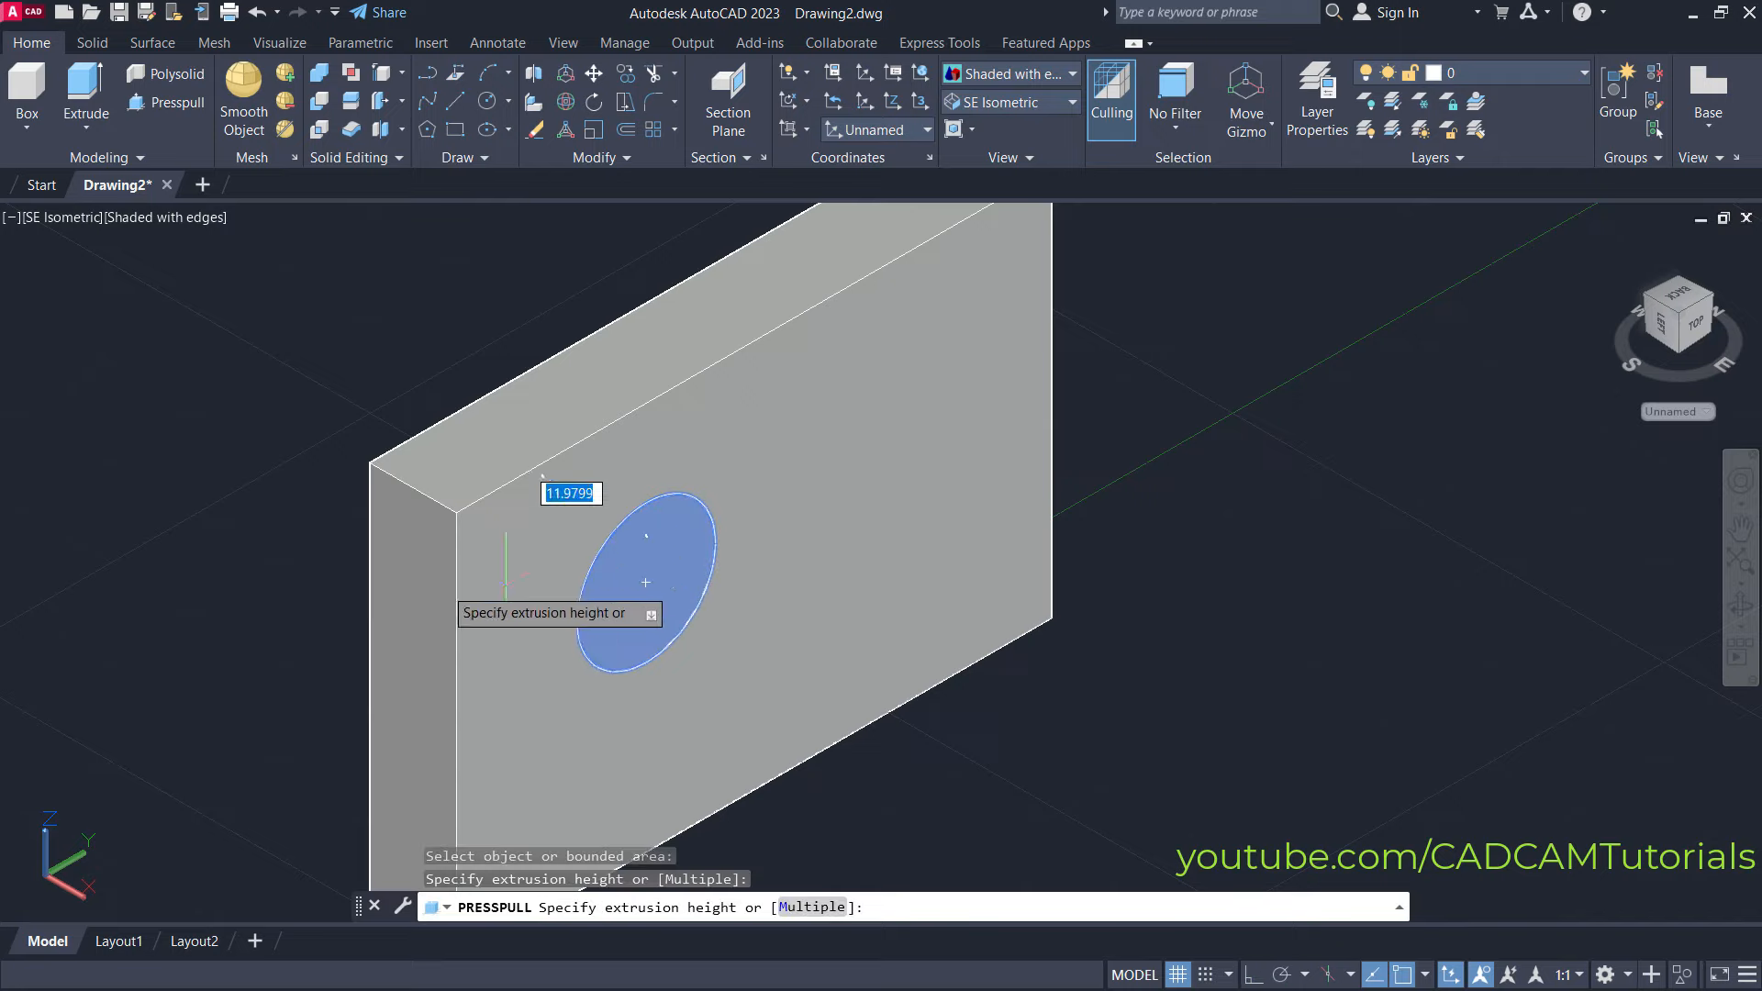
{"action": "left_click", "coordinate": [276, 532]}
{"action": "scroll", "coordinate": [229, 551], "scroll_direction": "down", "scroll_amount": 3}
{"action": "middle_click_drag", "start_coordinate": [204, 551], "coordinate": [891, 550]}
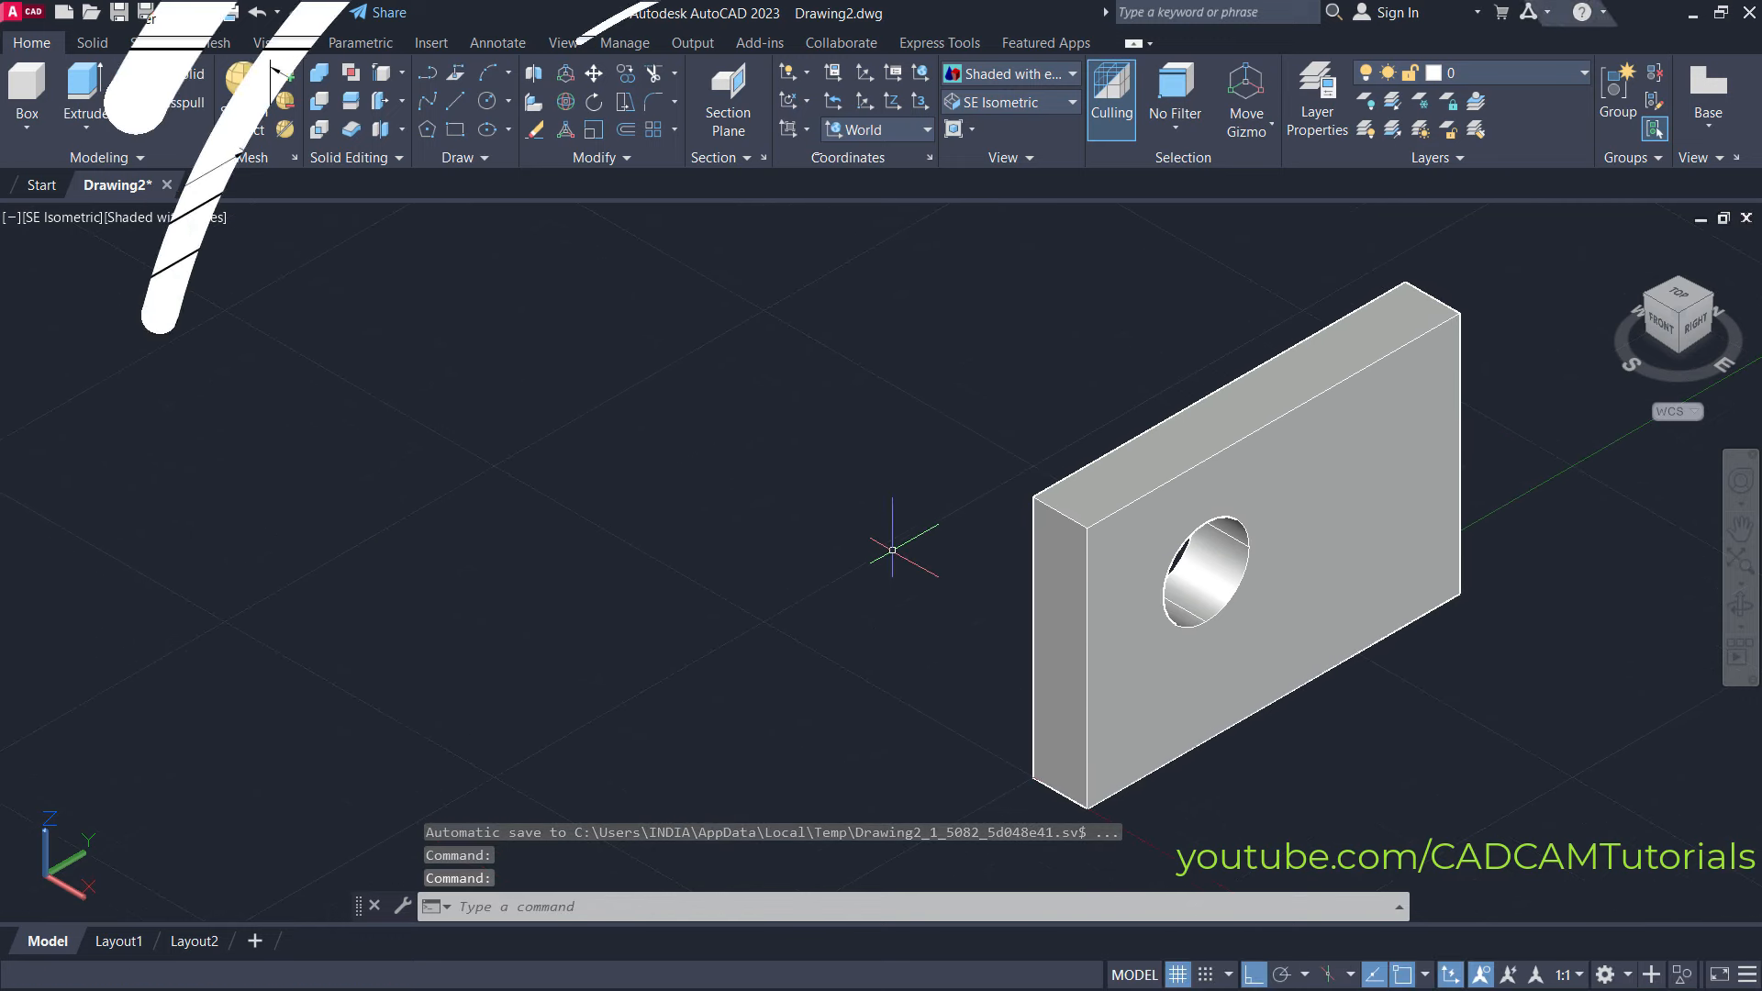